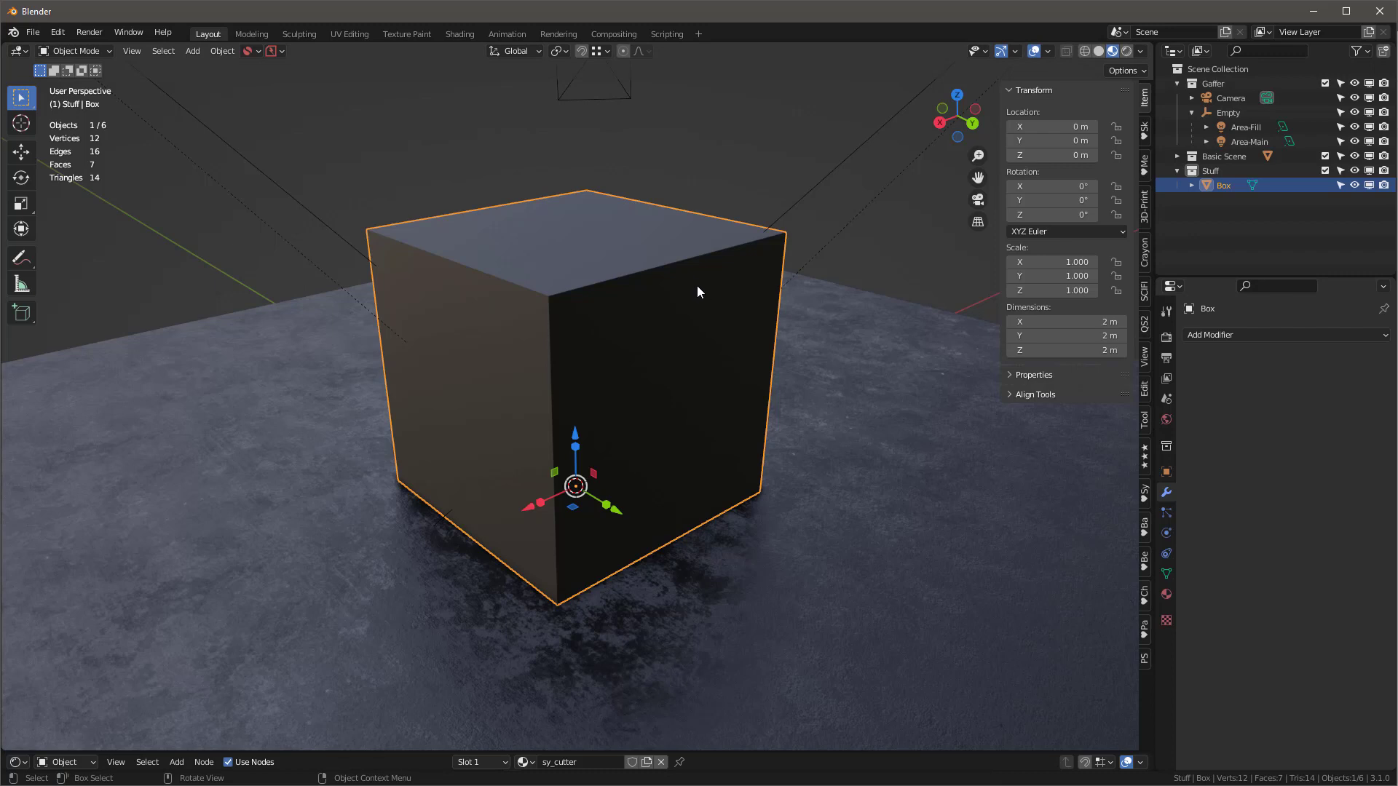
# Step: Set the KIT OPS add-on's Boolean solver preference to Exact
pyautogui.click(57, 32)
pyautogui.click(94, 256)
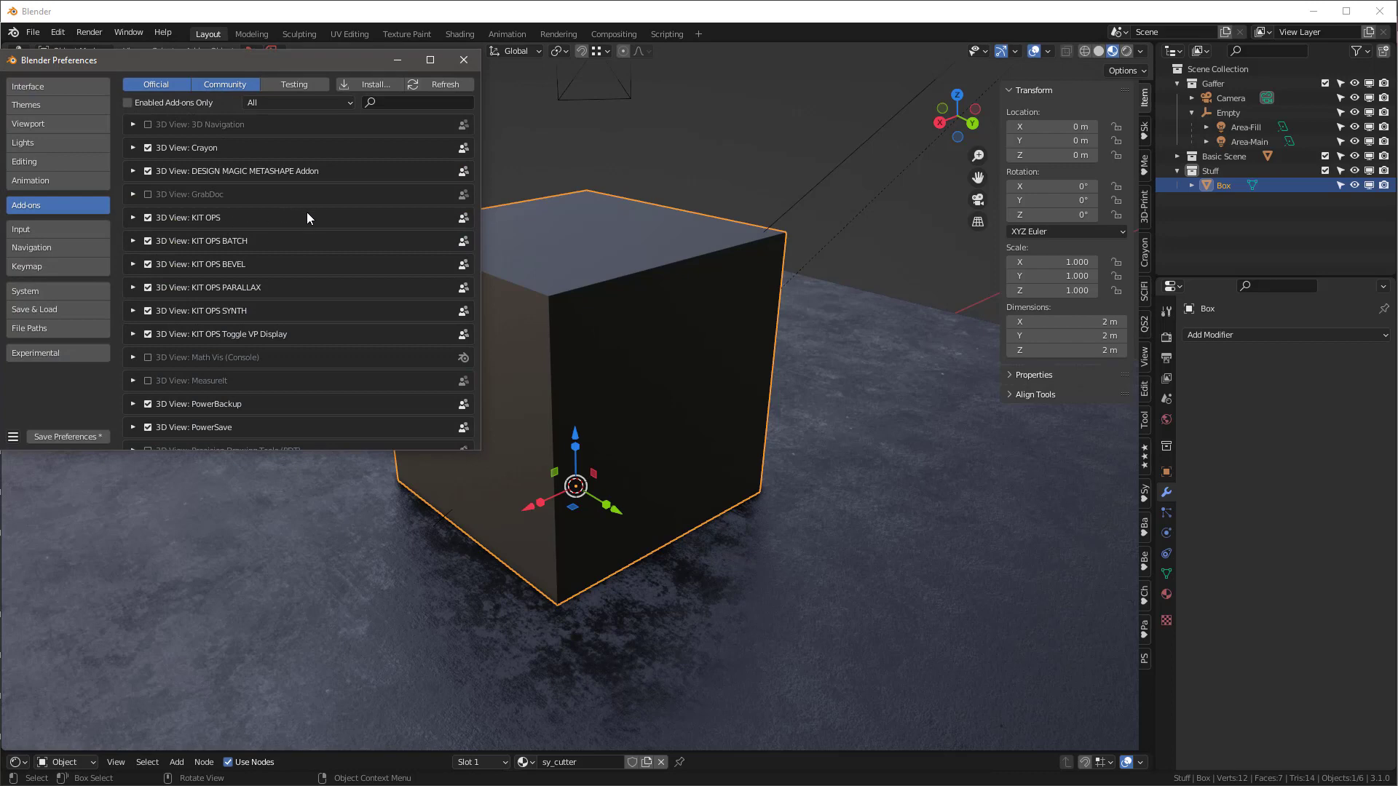
pyautogui.click(132, 218)
pyautogui.scroll(-5, 281, 328)
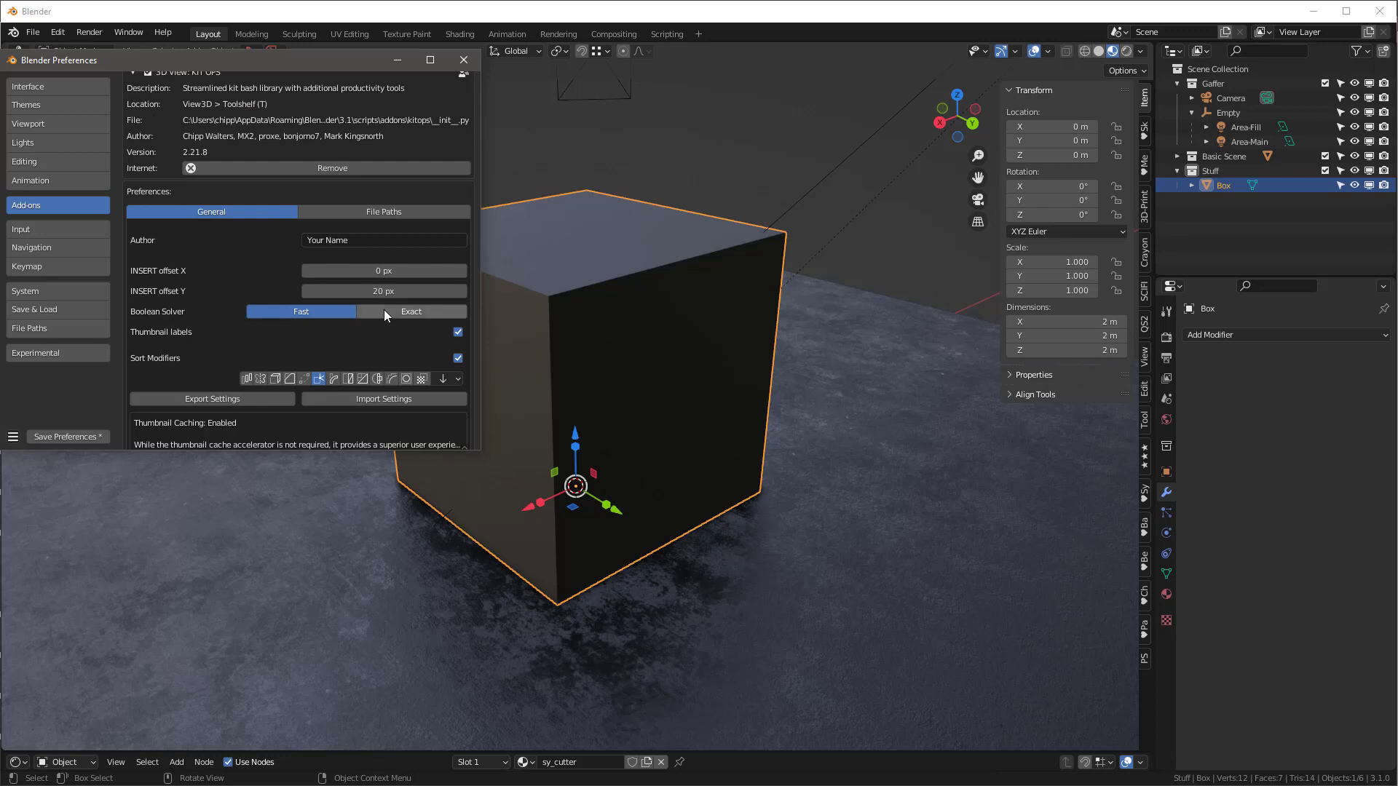
pyautogui.click(384, 310)
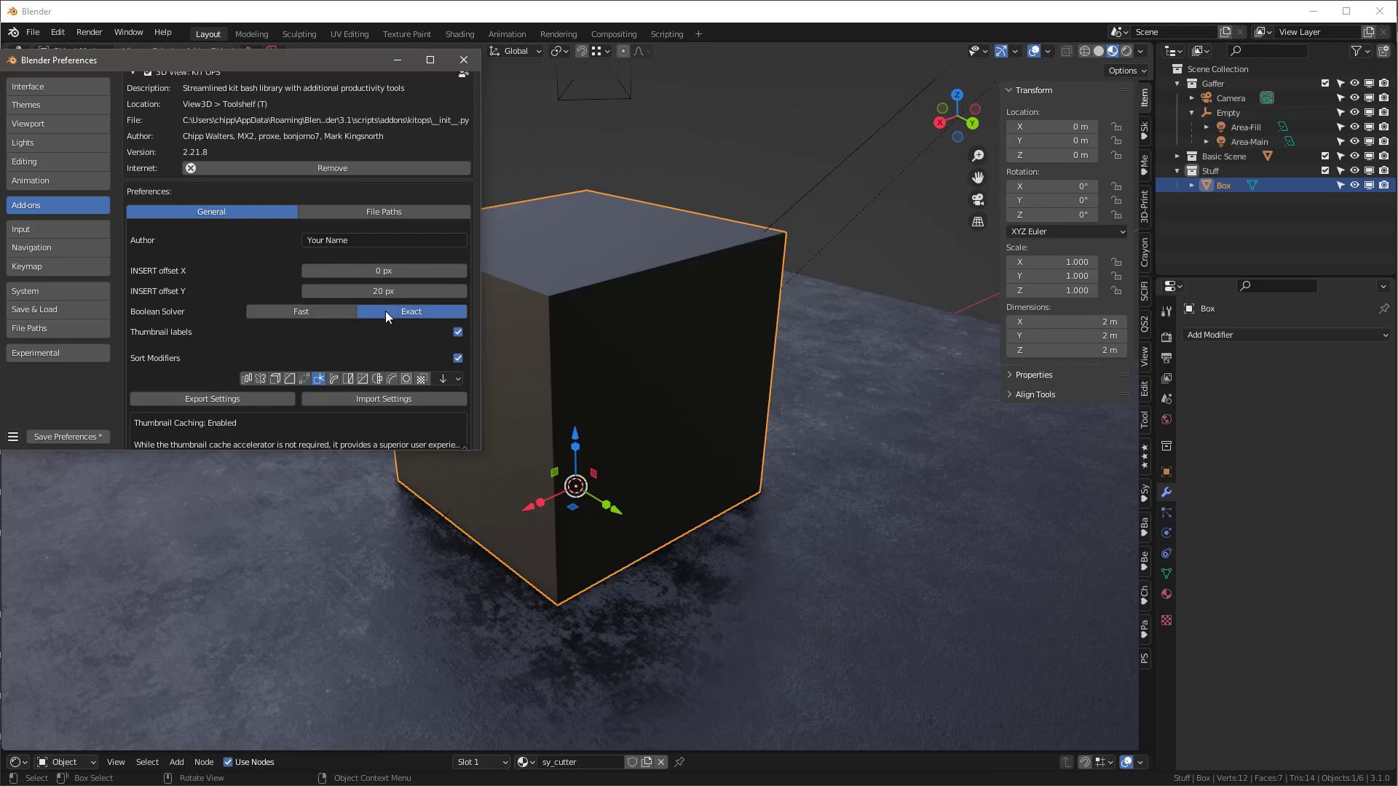
pyautogui.click(464, 61)
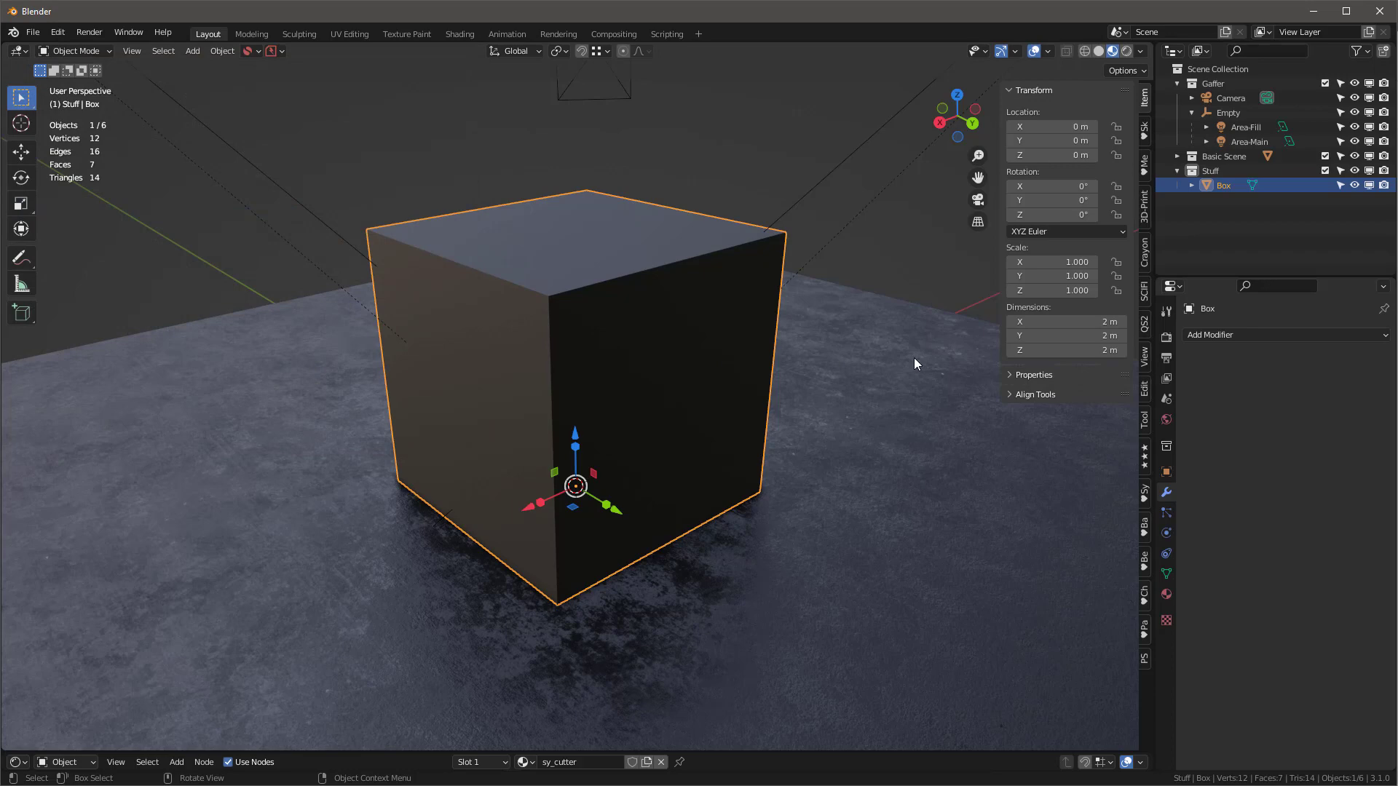
# Step: Place the Mx_Complex_Digg_In2 INSERT from the MA-Objects-Complex KPACK on the box's side face and mirror it across X
pyautogui.click(1144, 455)
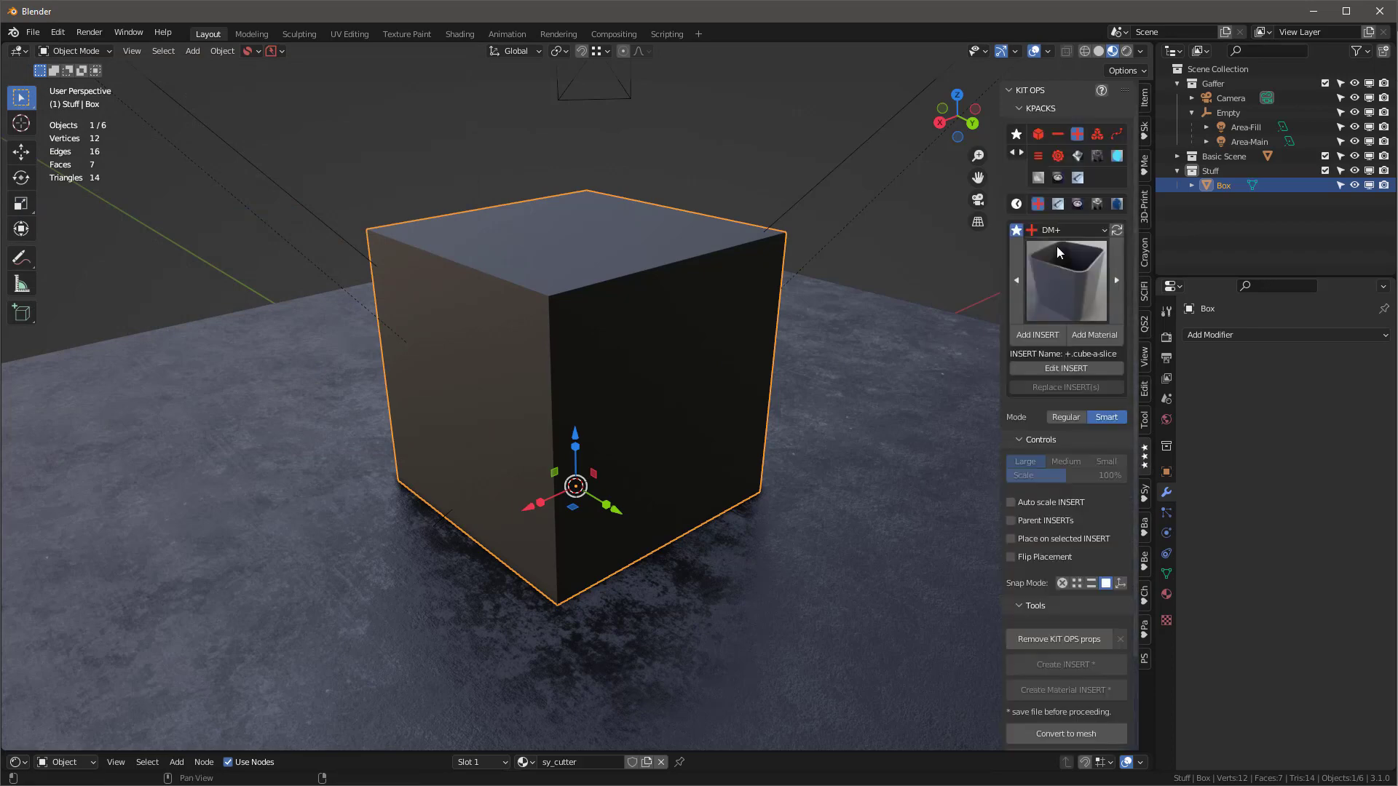
pyautogui.click(1058, 178)
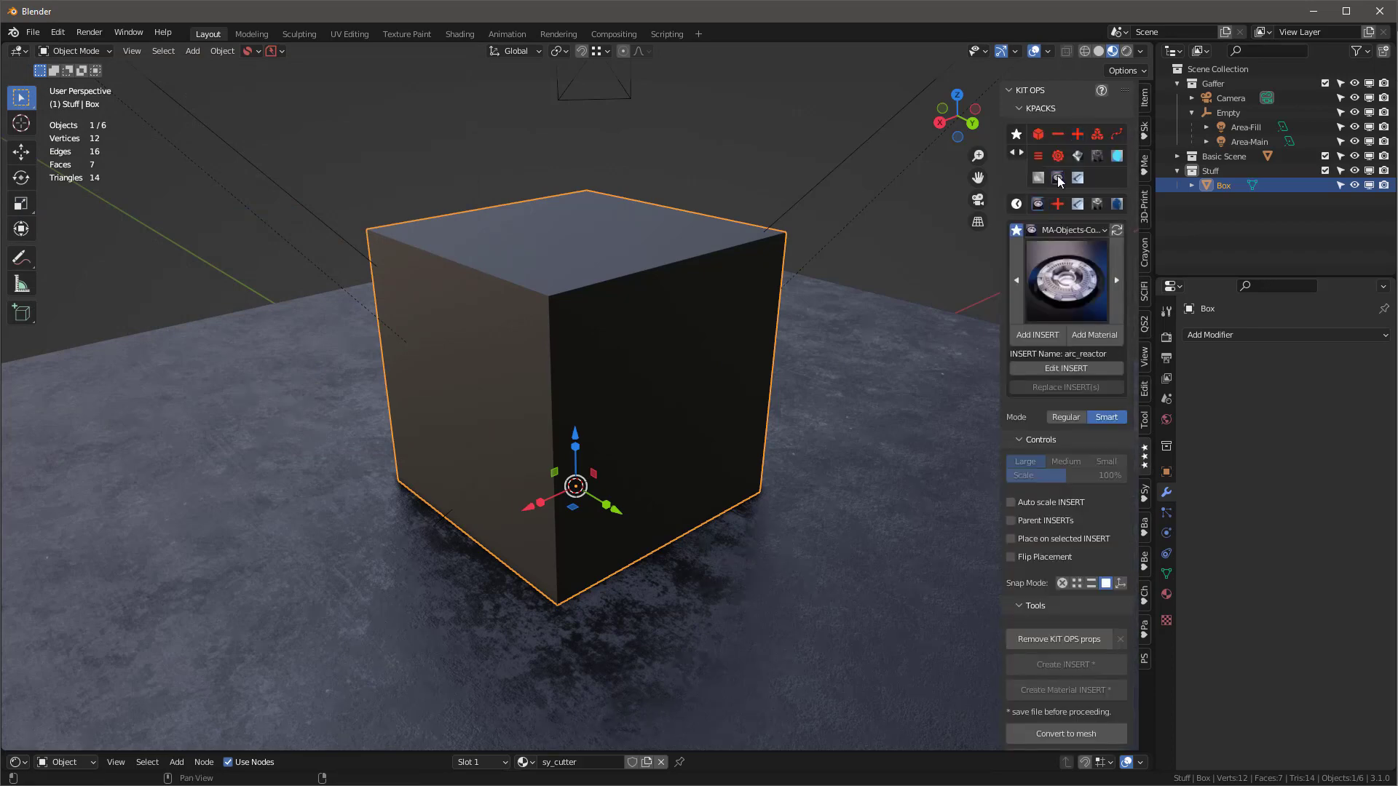
pyautogui.click(1073, 259)
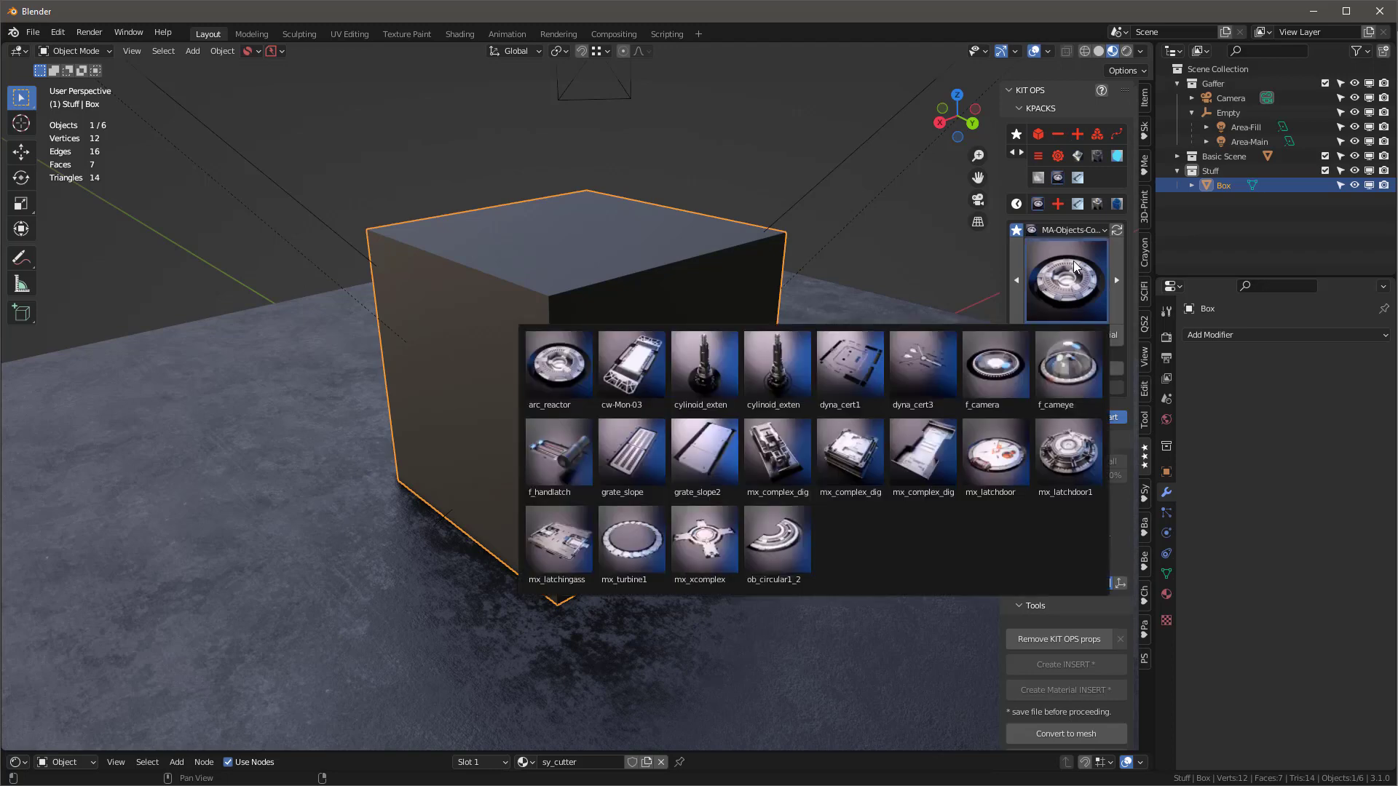
pyautogui.click(859, 470)
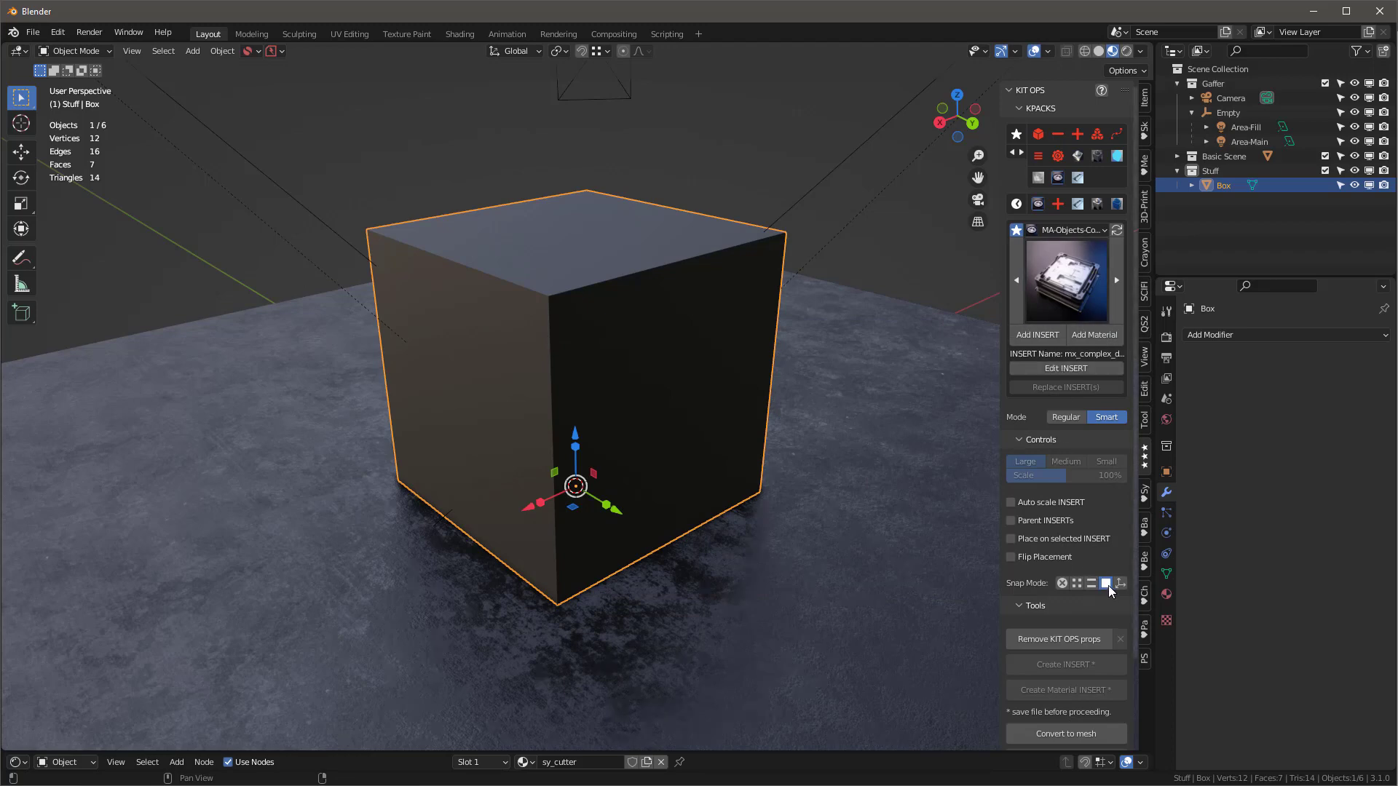
pyautogui.click(1037, 334)
pyautogui.click(483, 395)
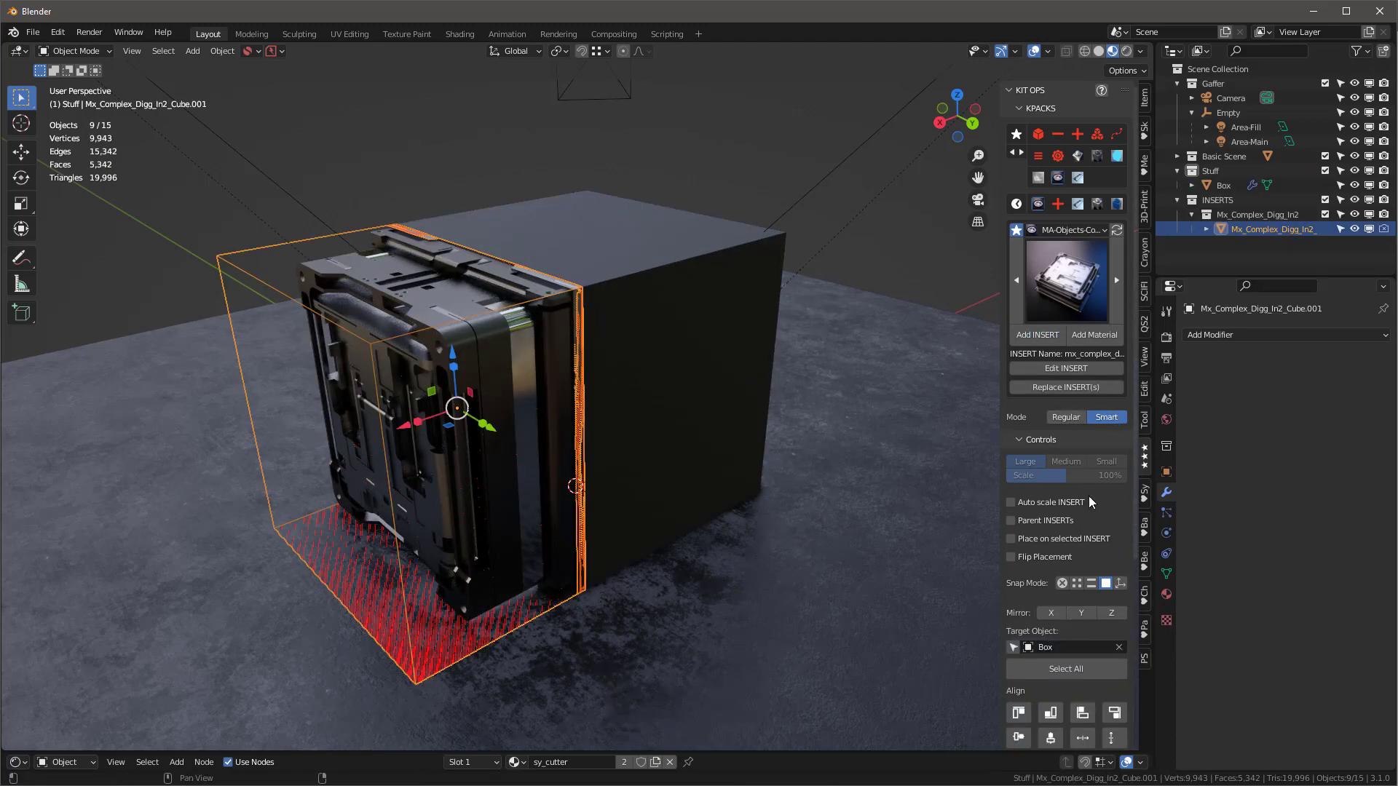
pyautogui.click(1051, 613)
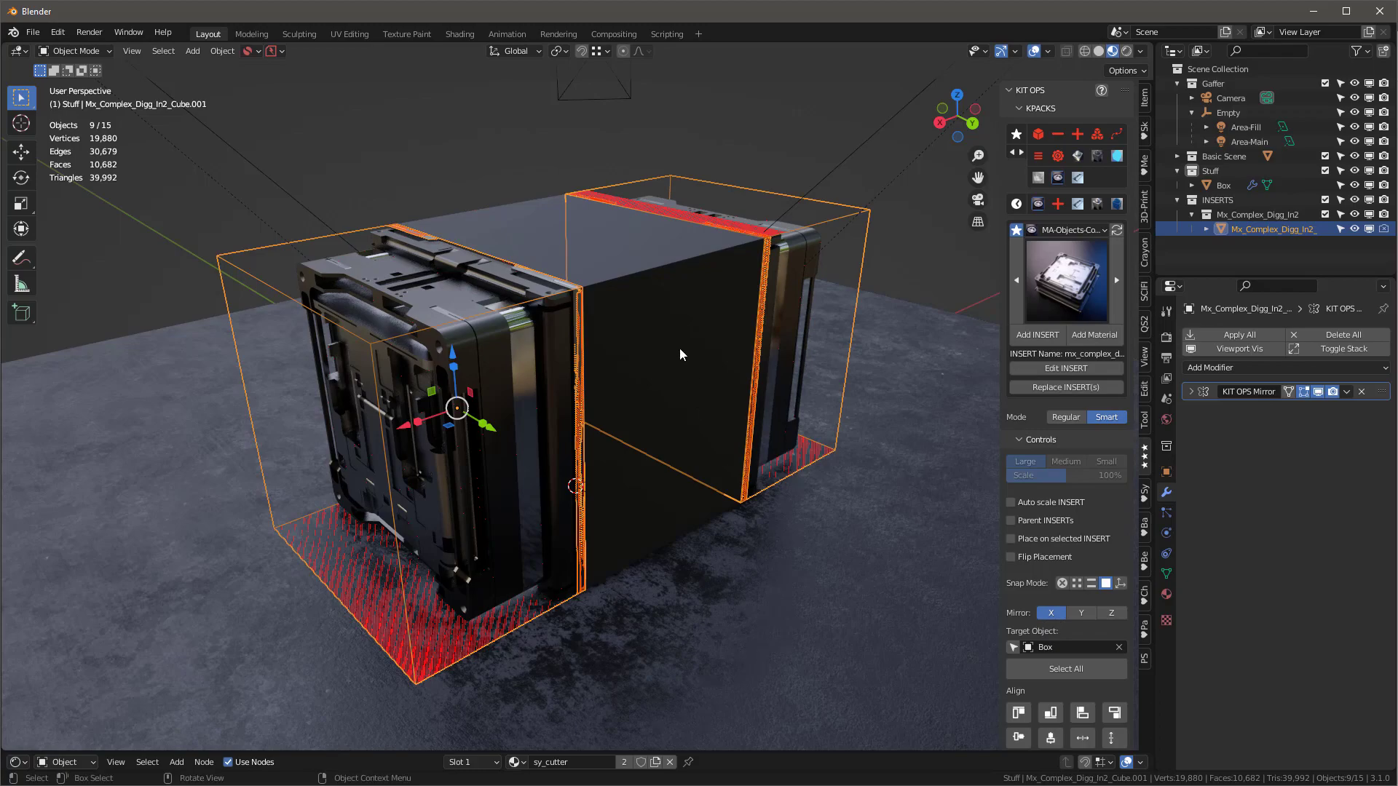
pyautogui.moveTo(679, 348)
pyautogui.mouseDown(button='middle')
pyautogui.moveTo(558, 360)
pyautogui.moveTo(526, 333)
pyautogui.moveTo(679, 342)
pyautogui.moveTo(665, 350)
pyautogui.mouseUp(button='middle')
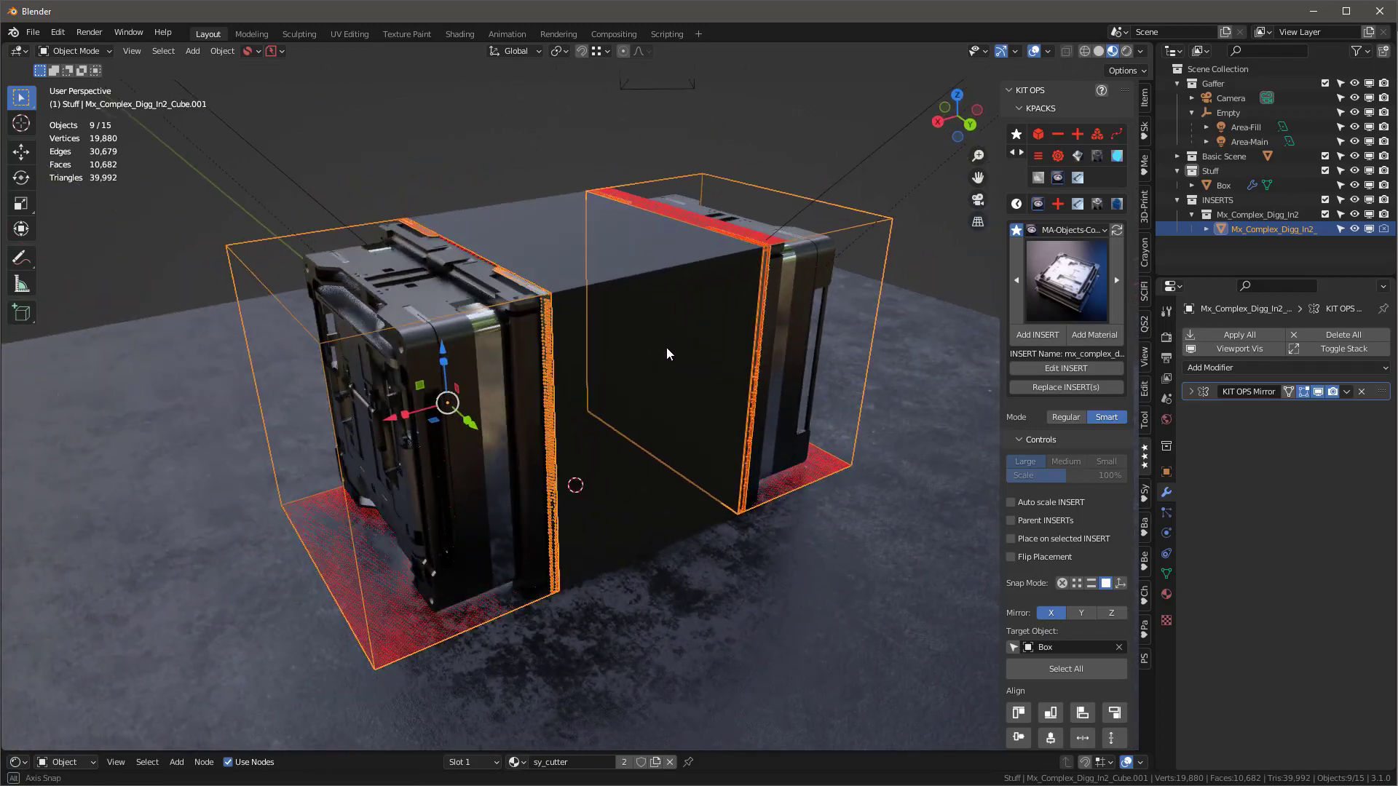
# Step: Add a Bevel modifier to the box and place it above the Difference boolean in the modifier stack
pyautogui.click(658, 305)
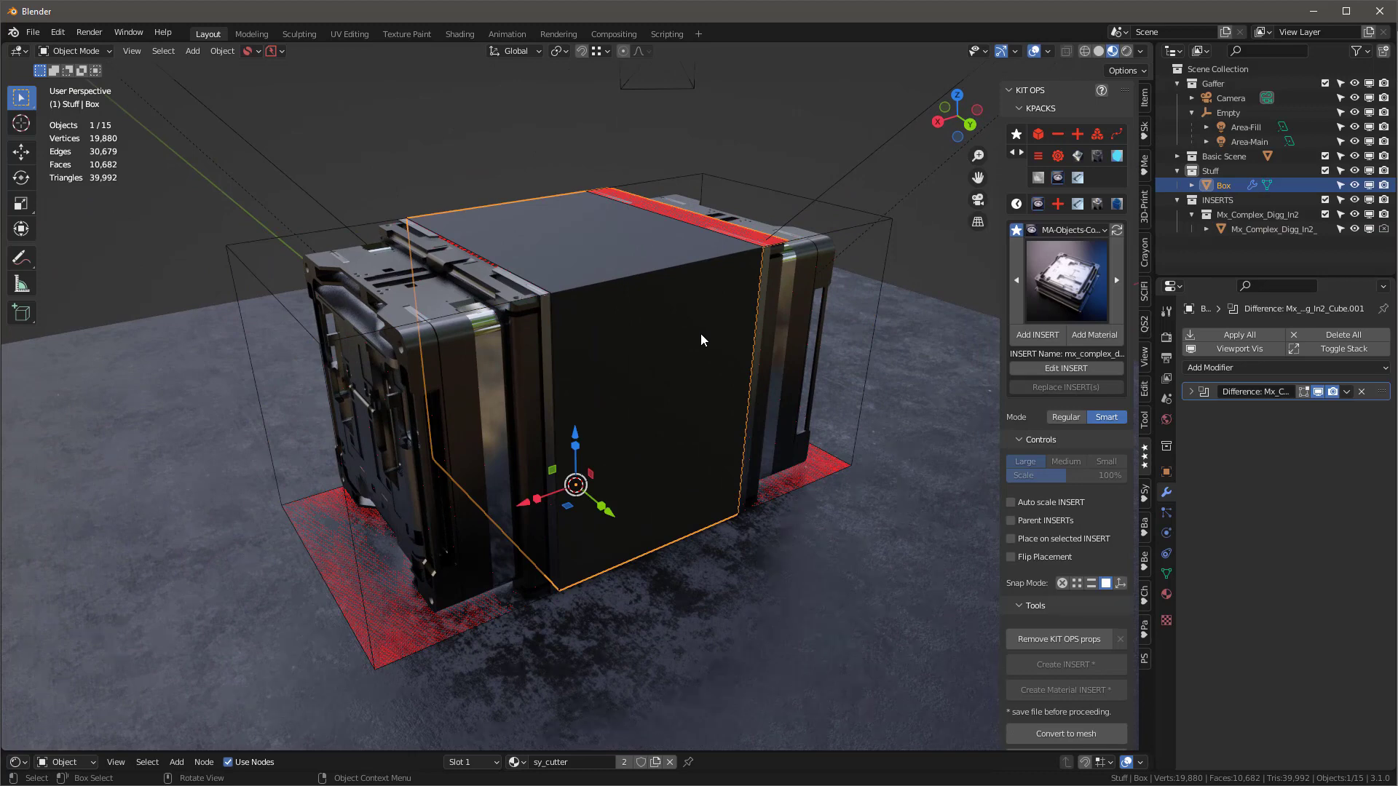
pyautogui.click(1230, 368)
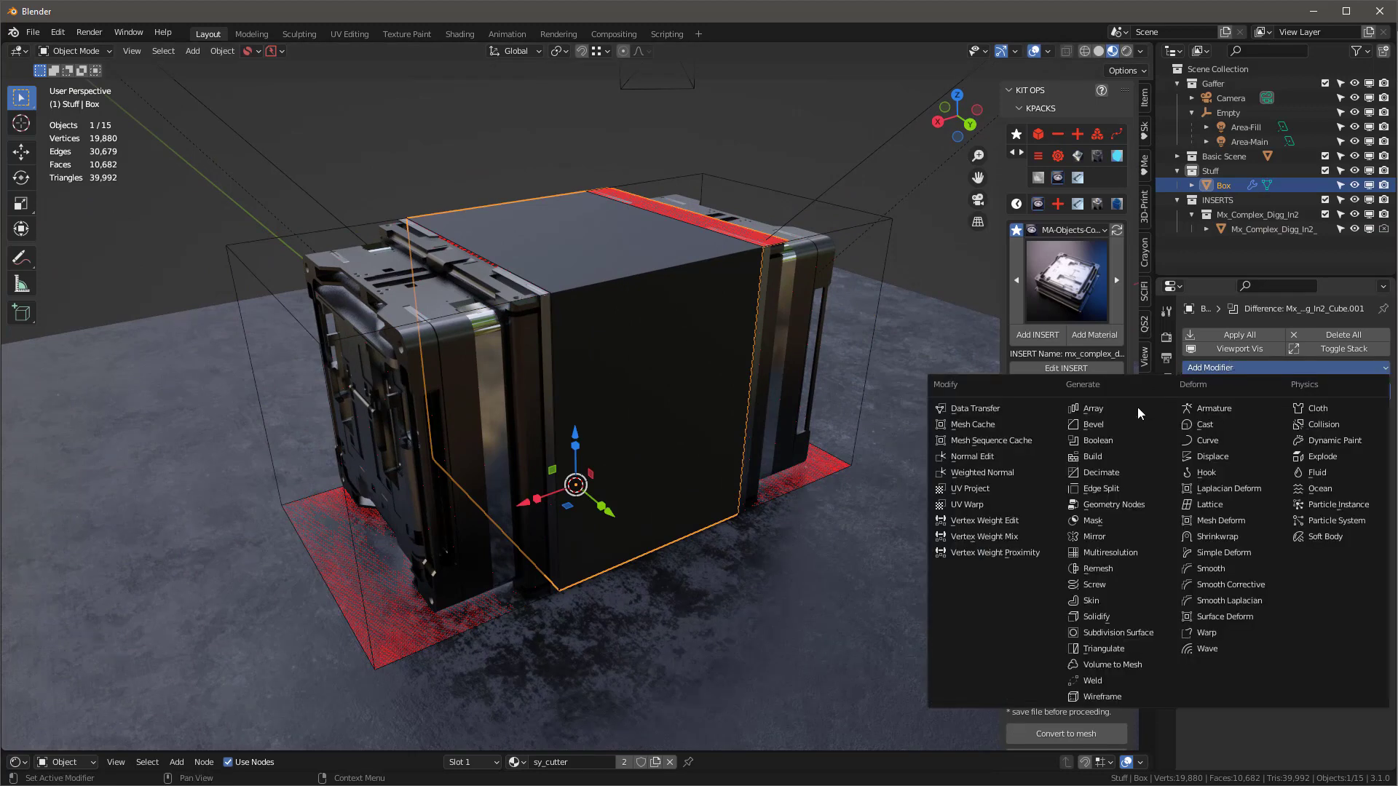
pyautogui.click(1119, 422)
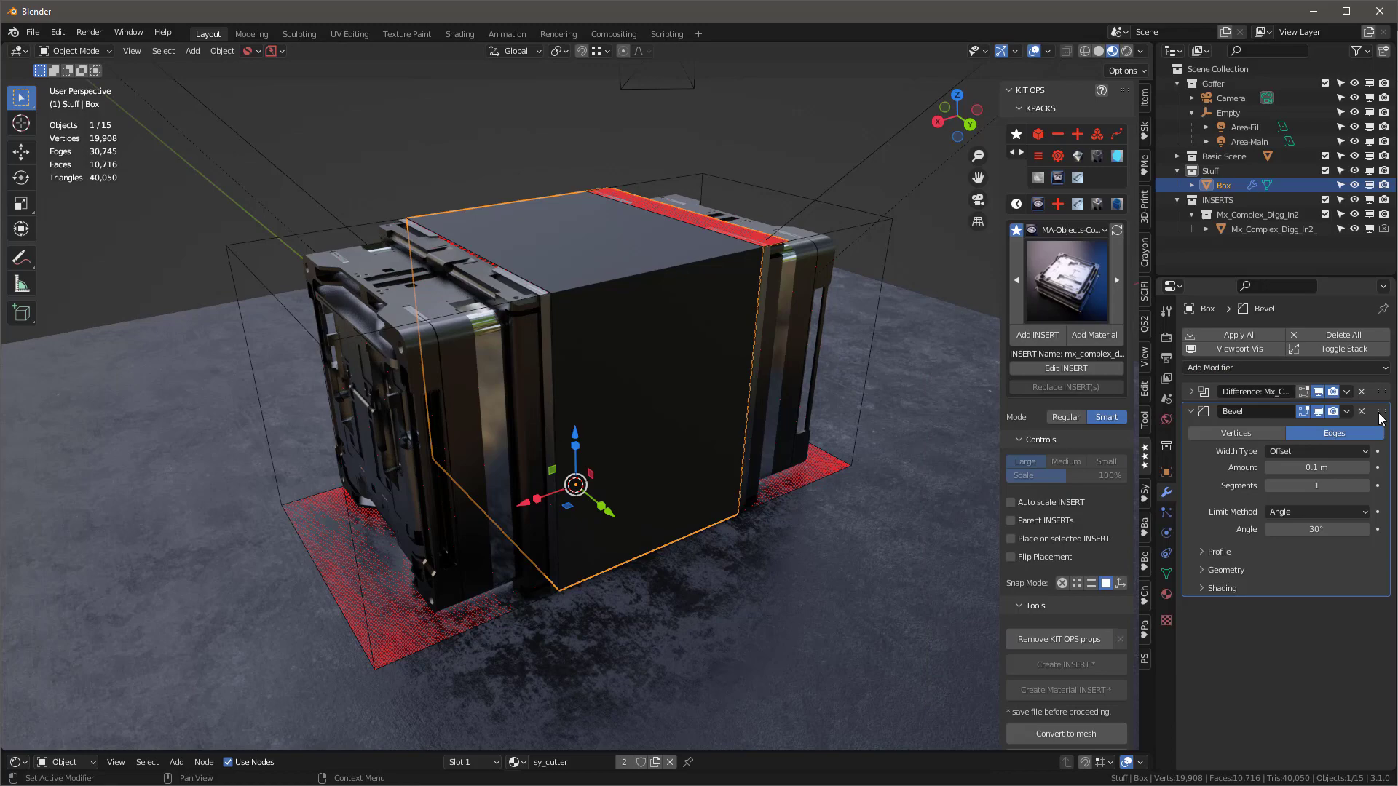
pyautogui.moveTo(1381, 411); pyautogui.dragTo(1381, 392)
pyautogui.moveTo(711, 297); pyautogui.dragTo(678, 293, button='middle')
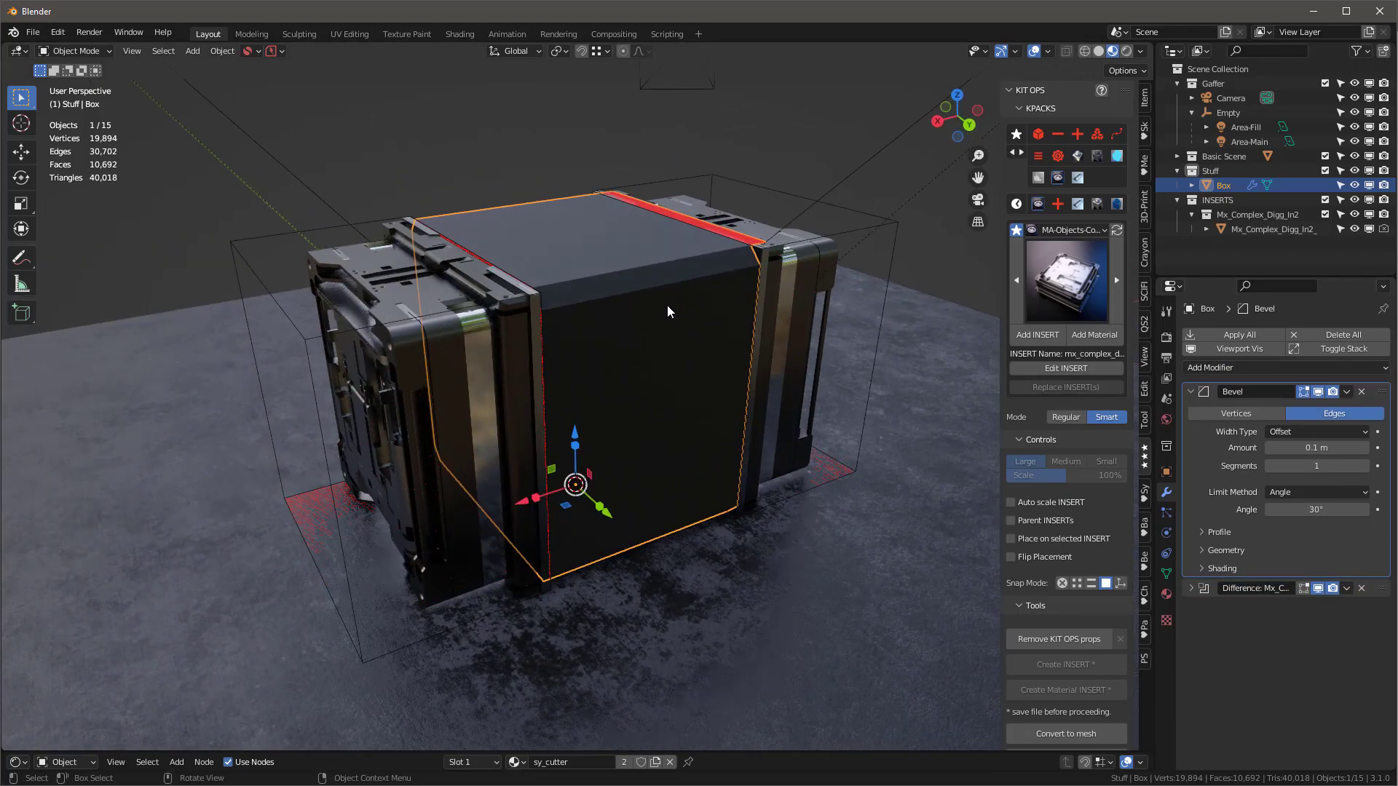
# Step: Cut the box's top face with the adv_cube4_1 cutter INSERT from the MA-Cutters-Medium KPACK
pyautogui.click(1078, 178)
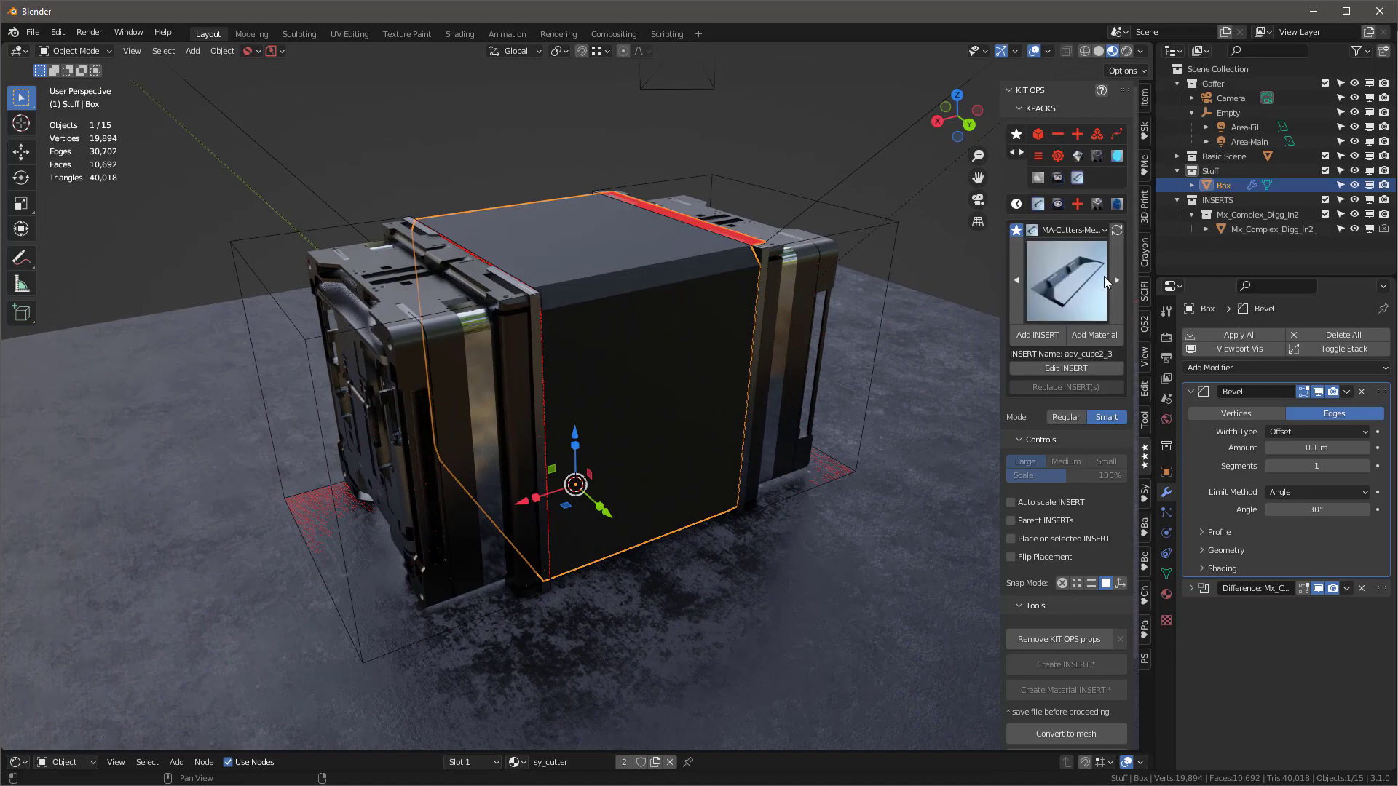
pyautogui.click(1079, 281)
pyautogui.click(1079, 280)
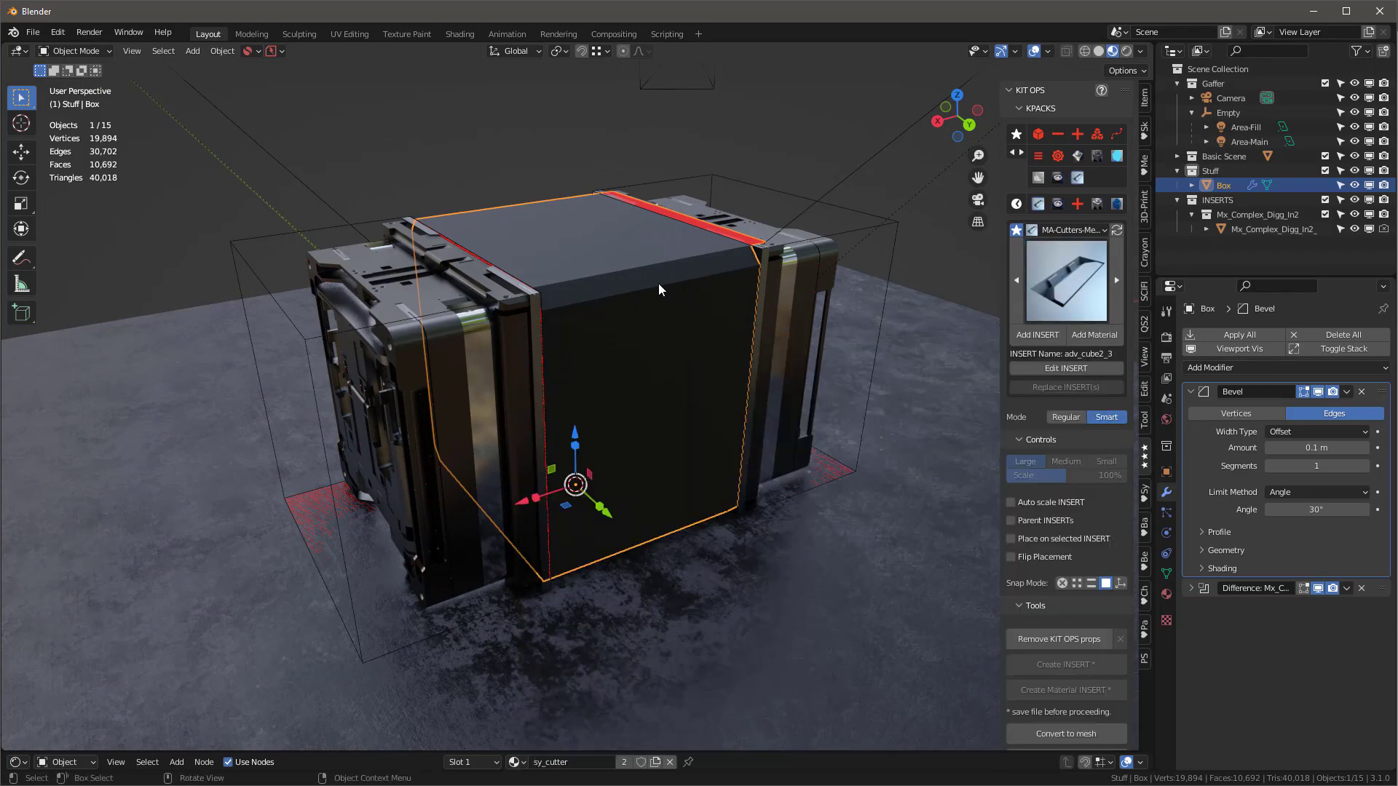
pyautogui.moveTo(658, 283); pyautogui.dragTo(1005, 333, button='middle')
pyautogui.click(1054, 274)
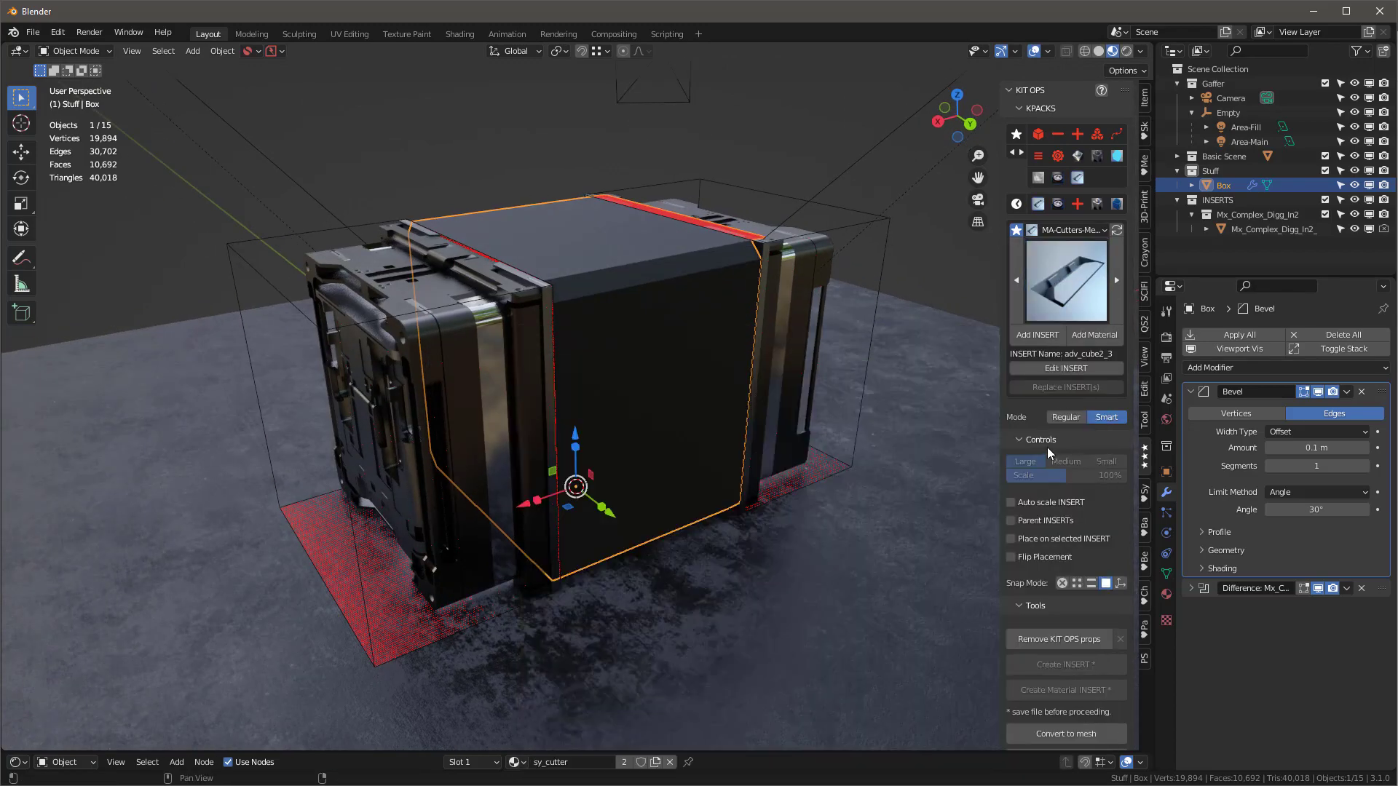
pyautogui.click(1064, 282)
pyautogui.click(561, 457)
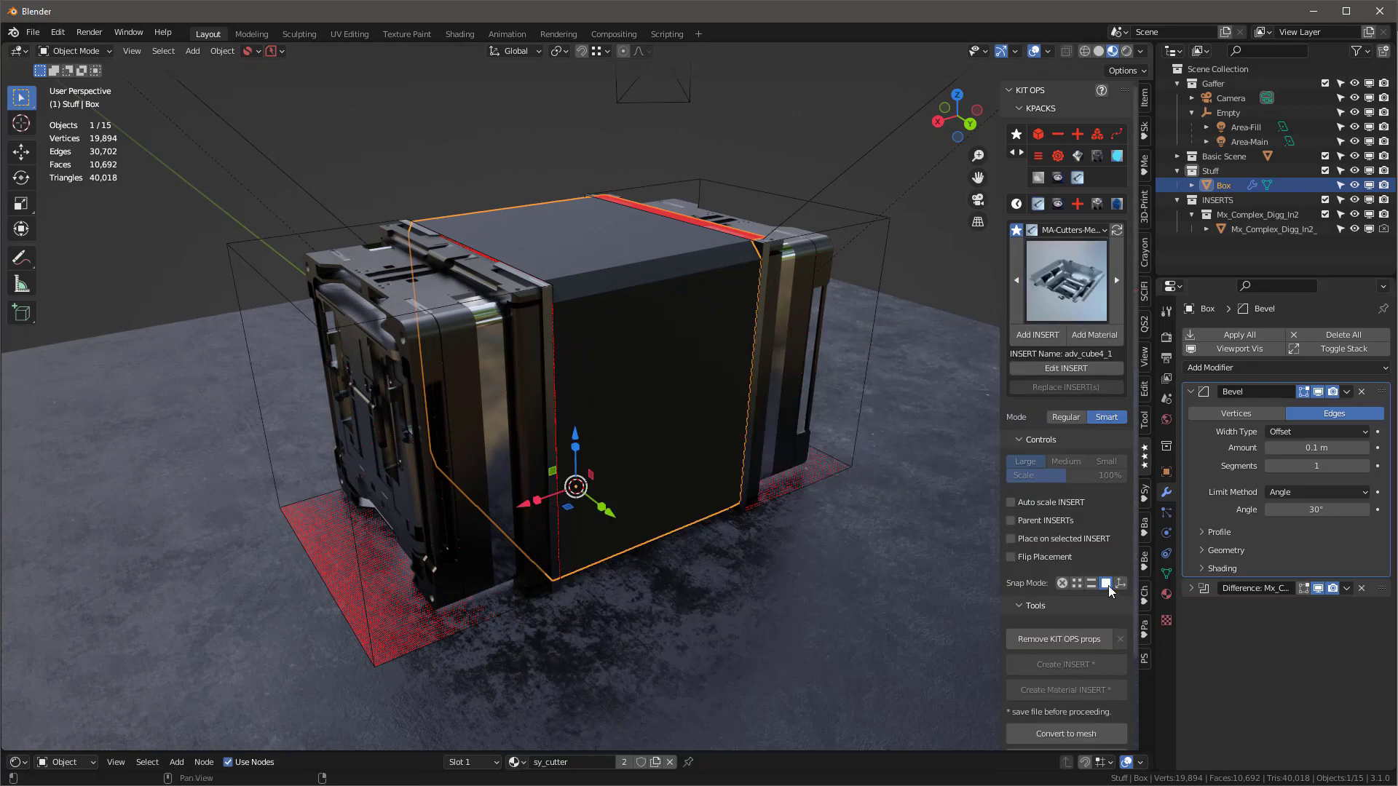
pyautogui.click(1035, 334)
pyautogui.click(584, 237)
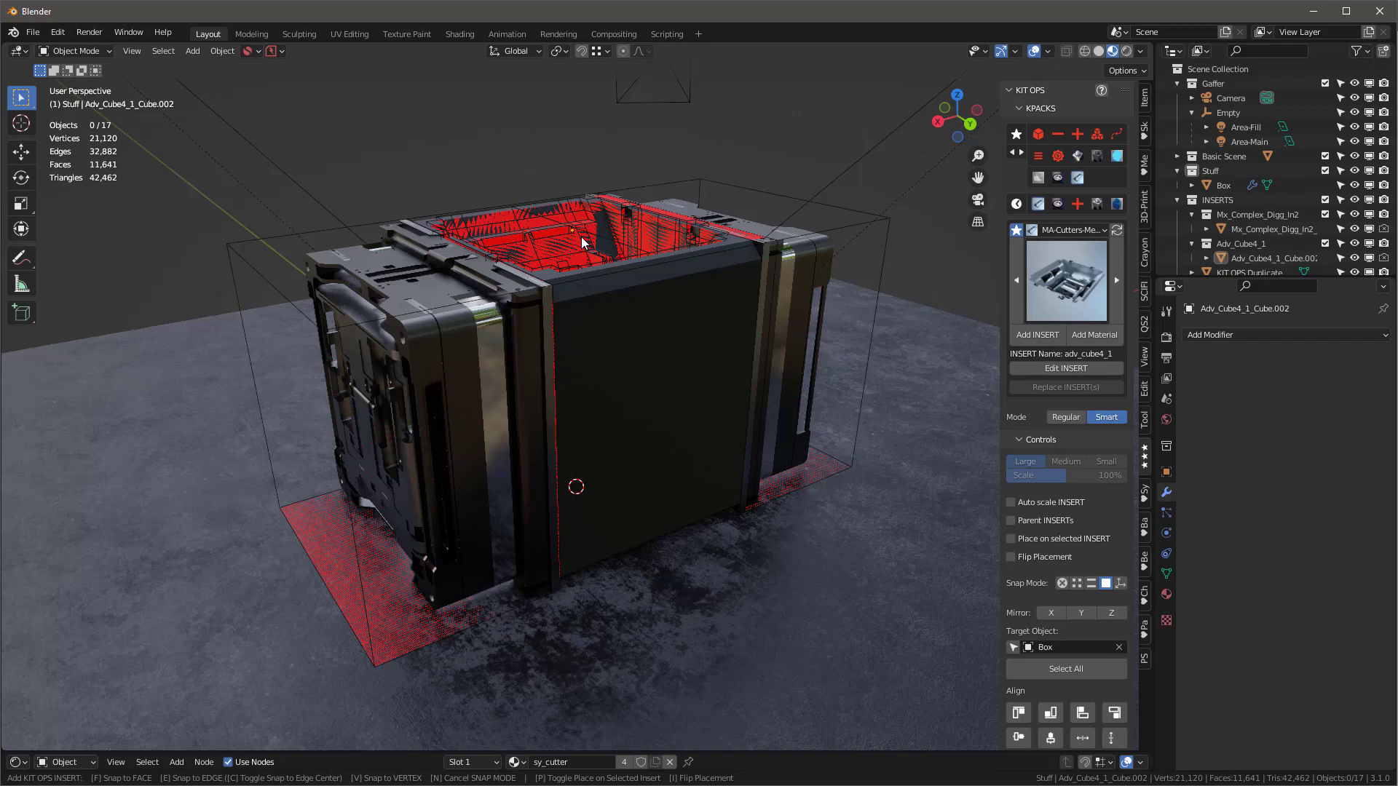
pyautogui.moveTo(584, 238)
pyautogui.mouseDown(button='middle')
pyautogui.moveTo(595, 329)
pyautogui.moveTo(584, 247)
pyautogui.mouseUp(button='middle')
pyautogui.click(584, 248)
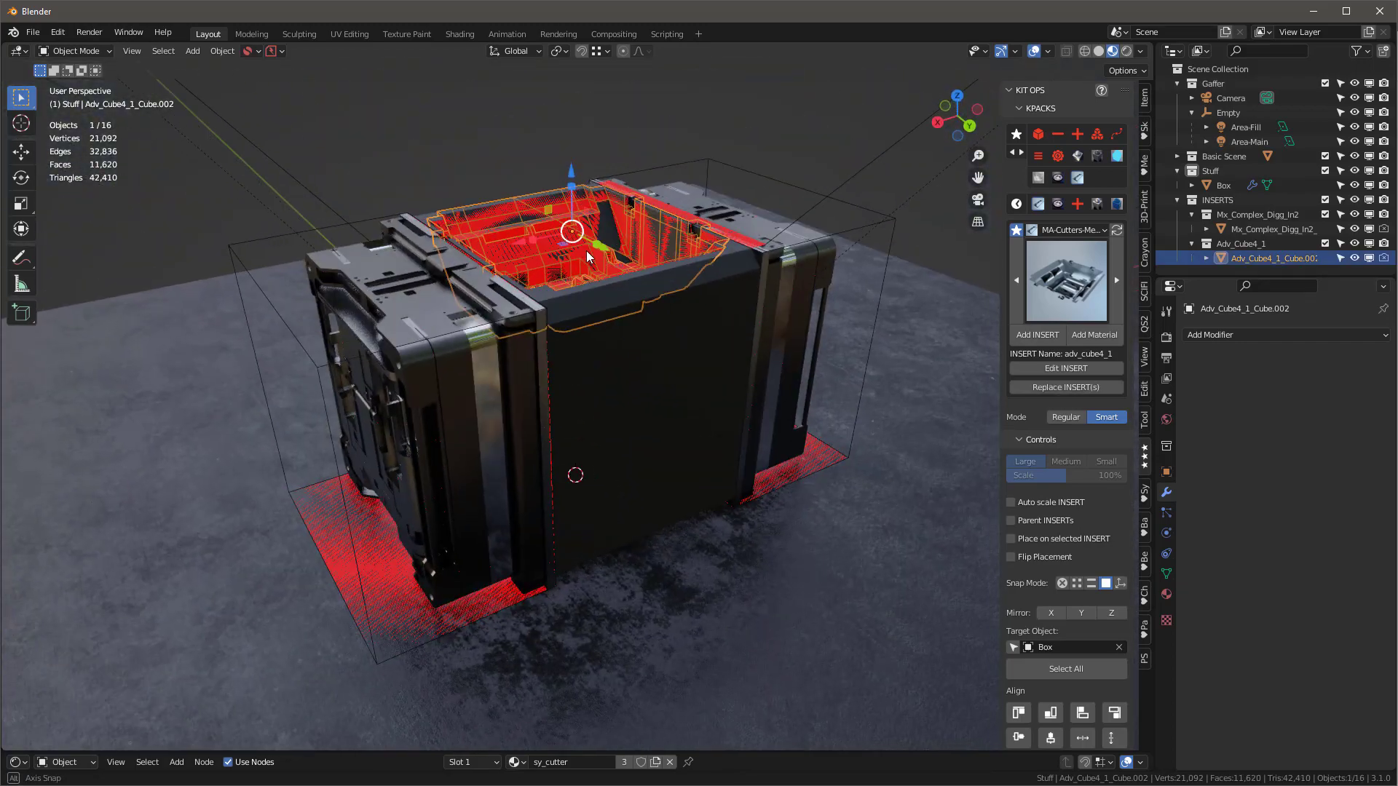
# Step: Cut the box's plain front face with the adv_cube6_2 cutter INSERT
pyautogui.click(683, 340)
pyautogui.click(1073, 289)
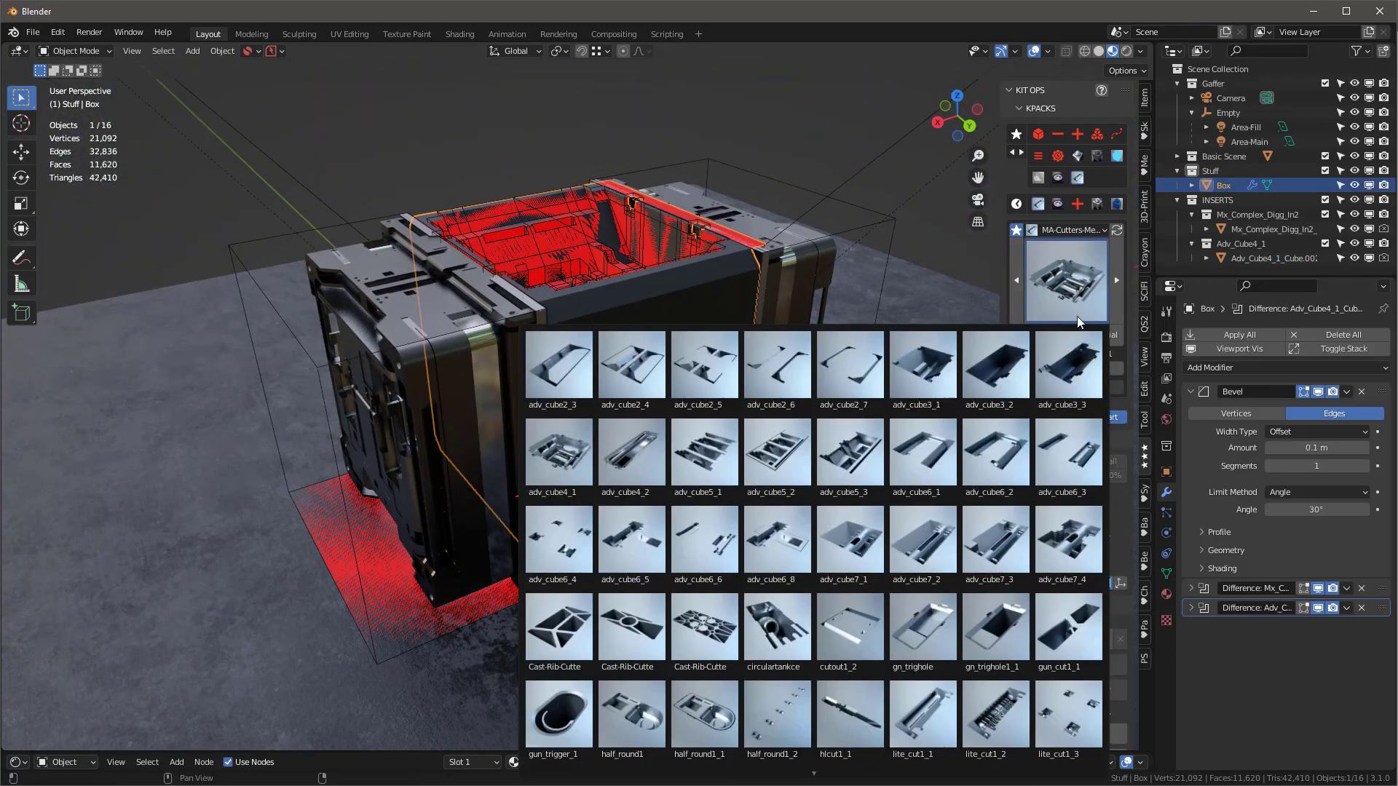
pyautogui.click(1010, 466)
pyautogui.click(1039, 334)
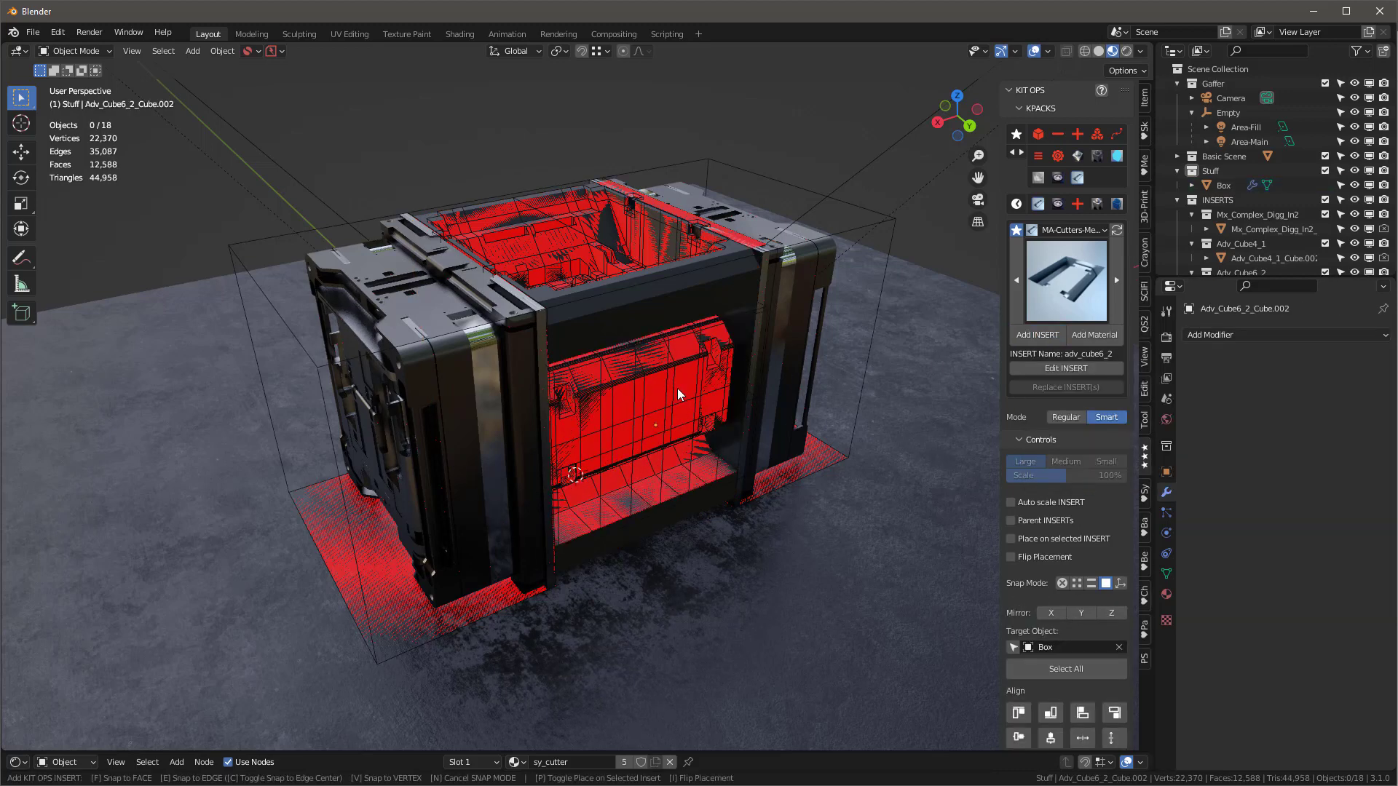
pyautogui.click(680, 392)
# Step: Turn off the Face Orientation overlay in the viewport
pyautogui.press('q')
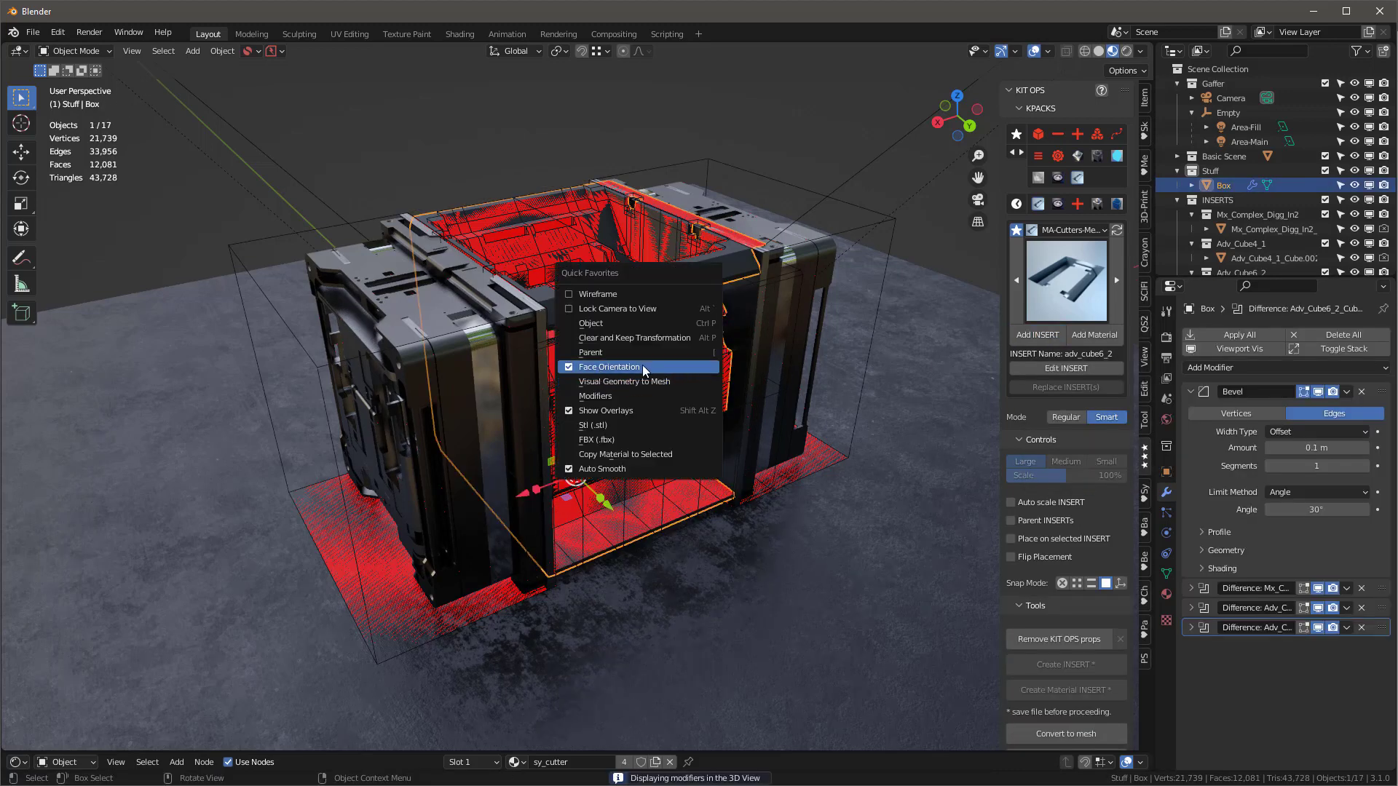
pyautogui.click(688, 367)
pyautogui.moveTo(698, 385); pyautogui.dragTo(666, 278, button='middle')
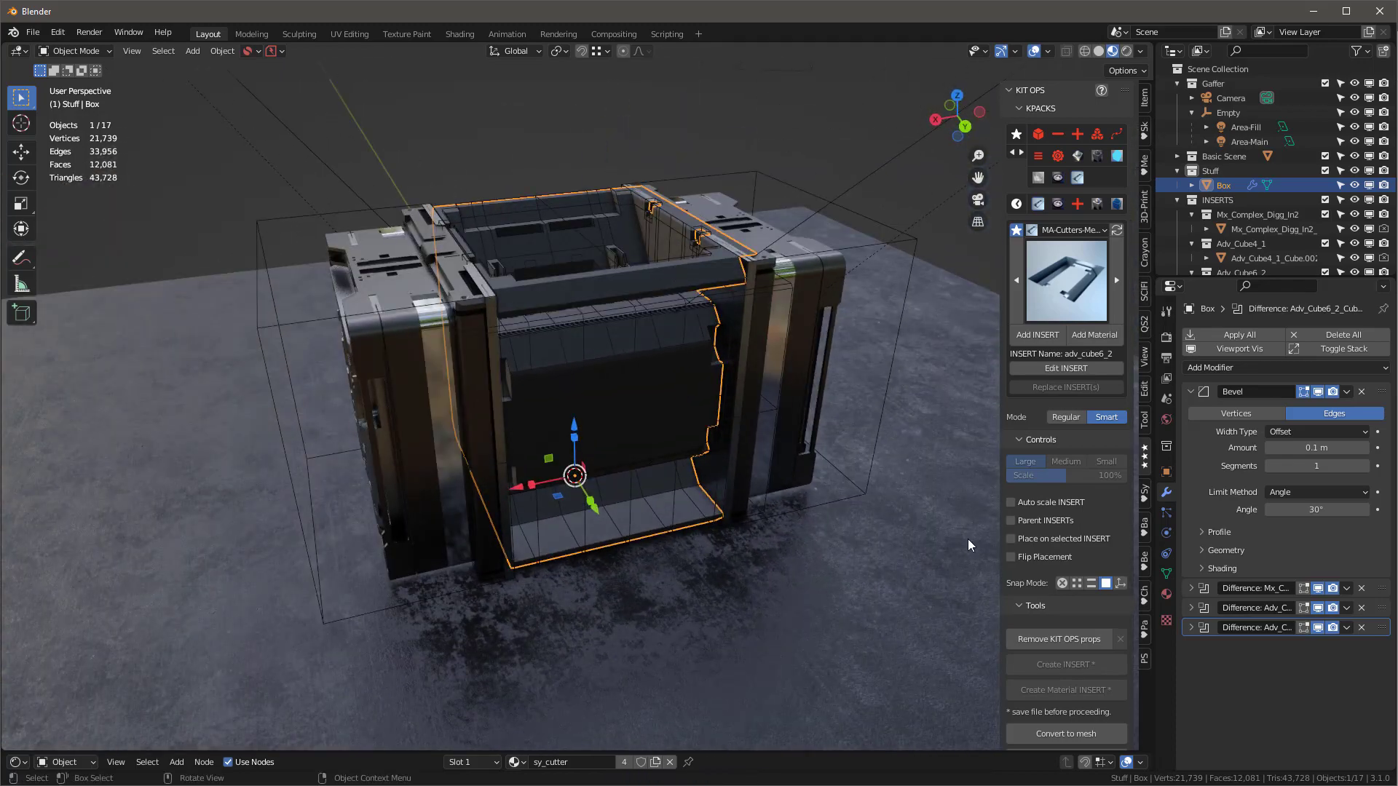
# Step: Convert the cut box to mesh and remove the unused wire INSERTS
pyautogui.scroll(-3, 1055, 587)
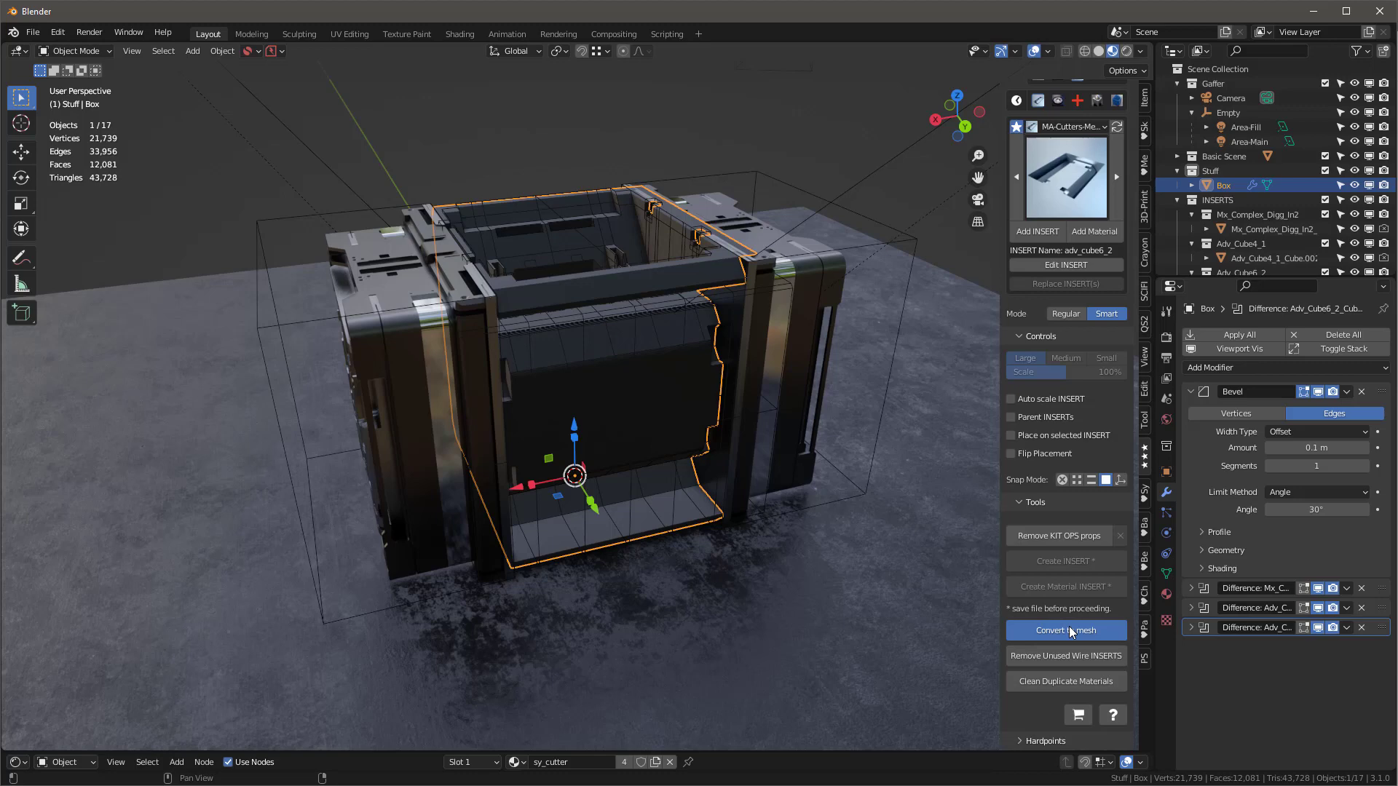
pyautogui.click(1069, 629)
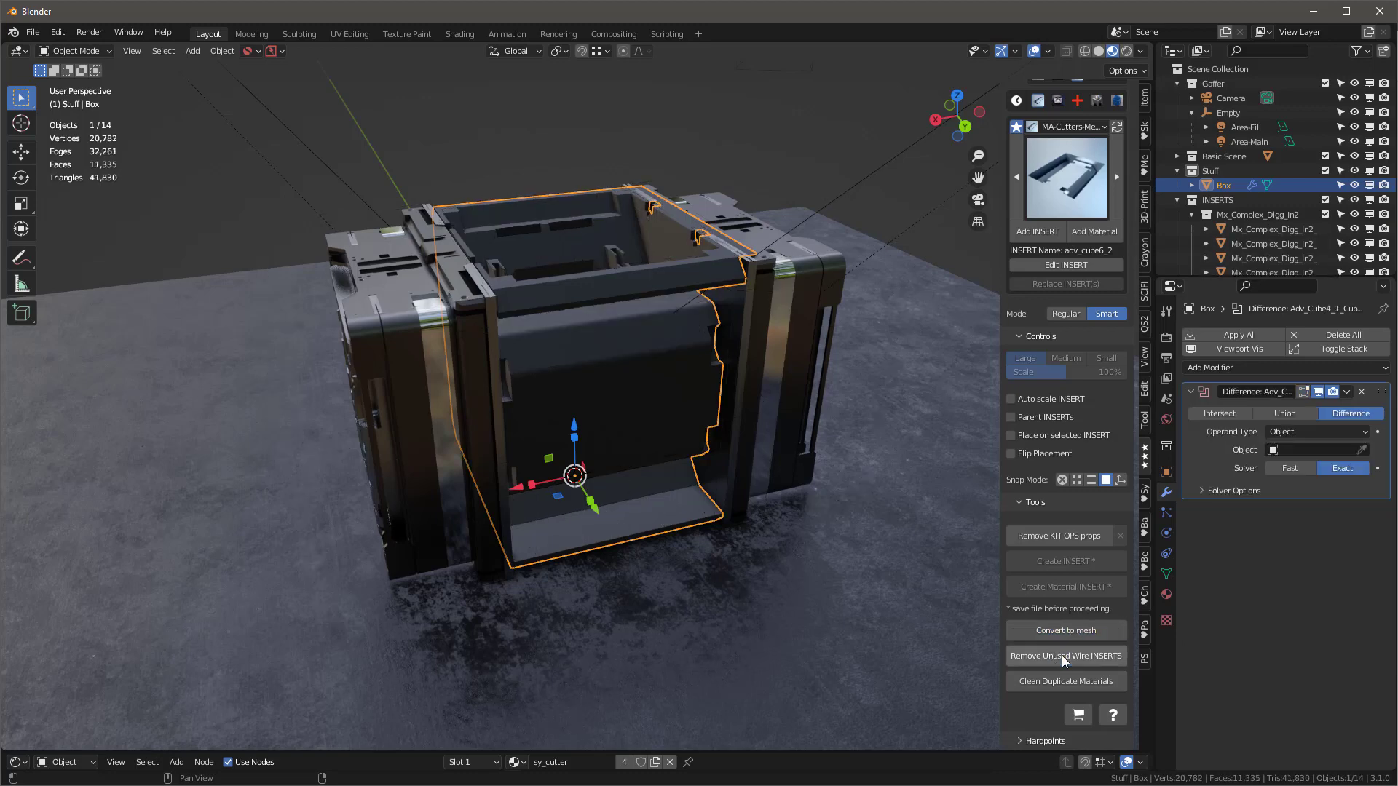
pyautogui.moveTo(530, 303); pyautogui.dragTo(757, 305, button='middle')
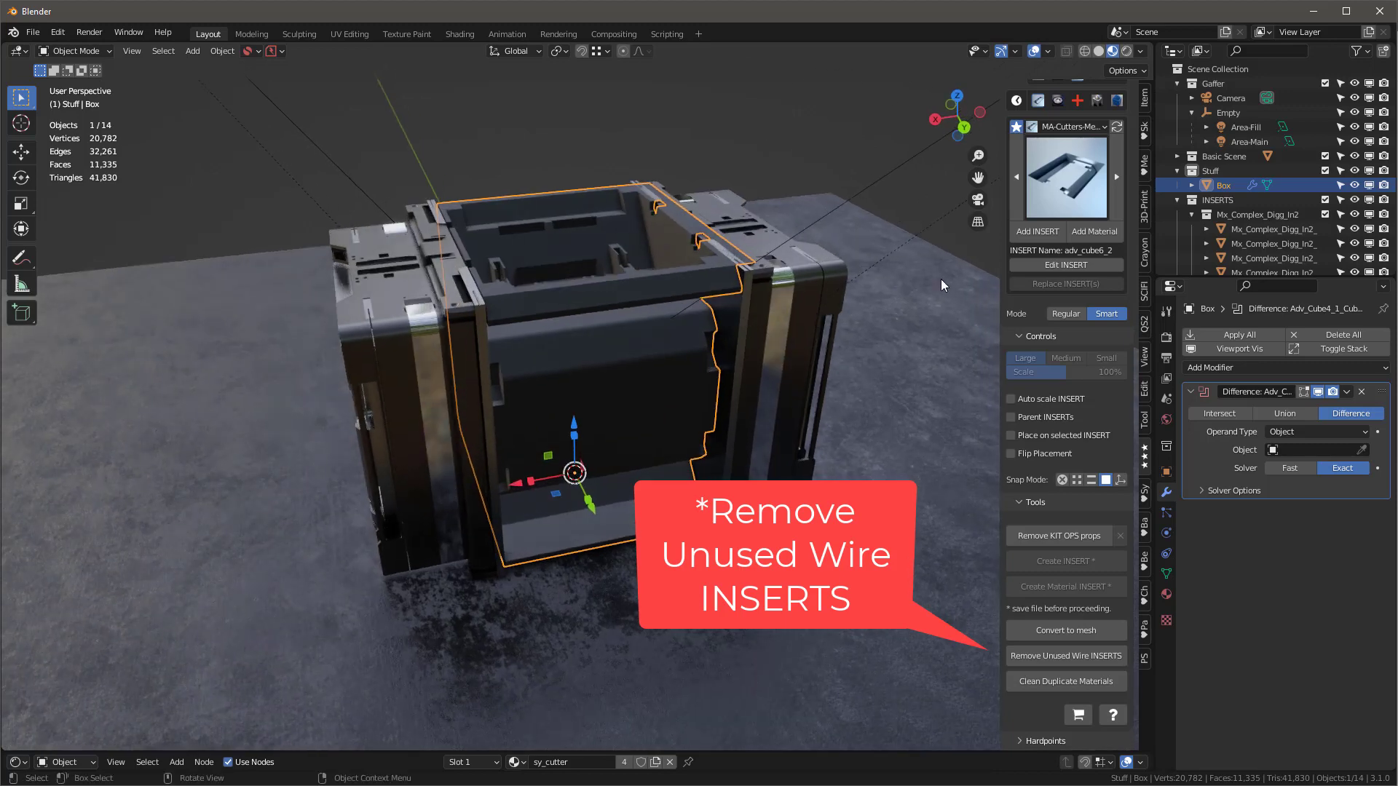
# Step: Assign the cw-panels material from the cw Adv Dirty KPACK to the box
pyautogui.scroll(4, 1077, 188)
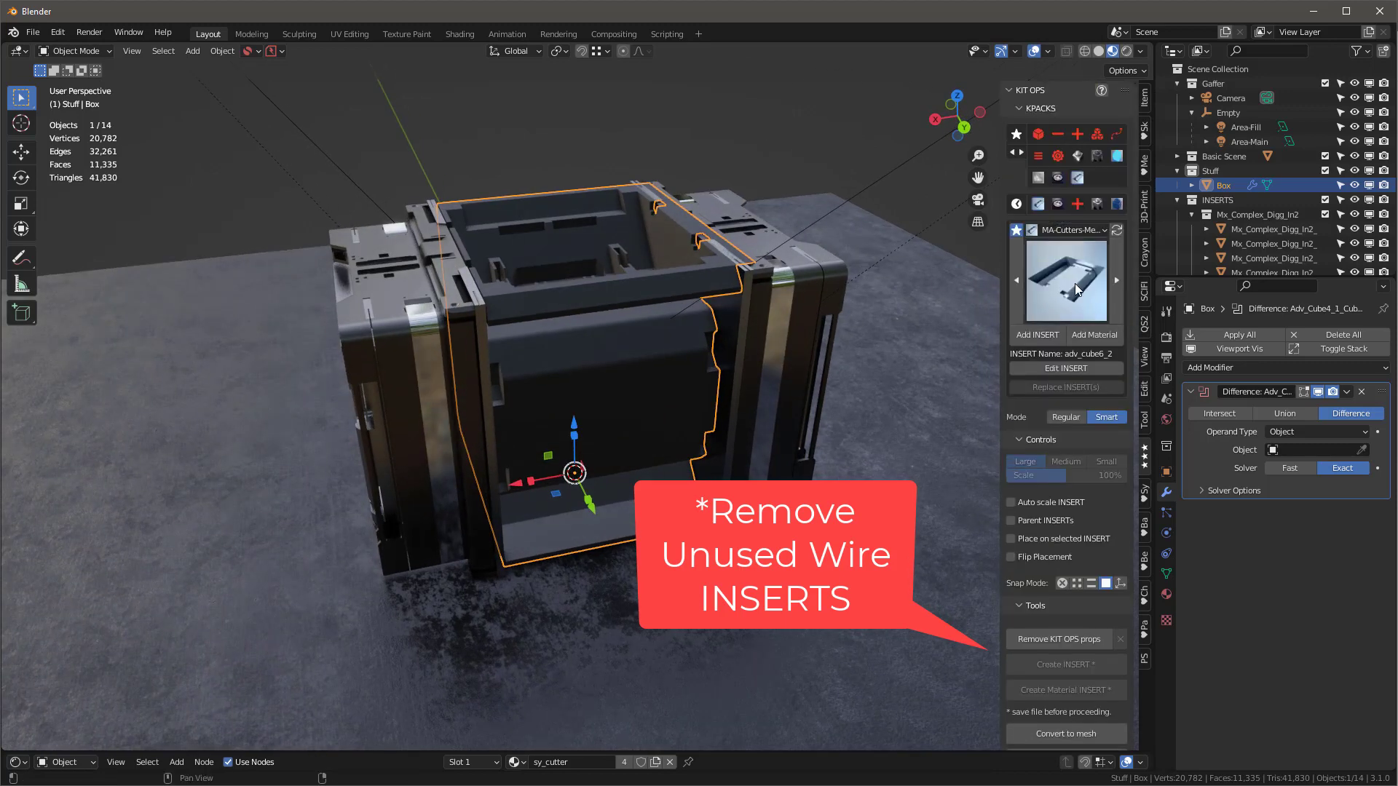
pyautogui.click(1052, 229)
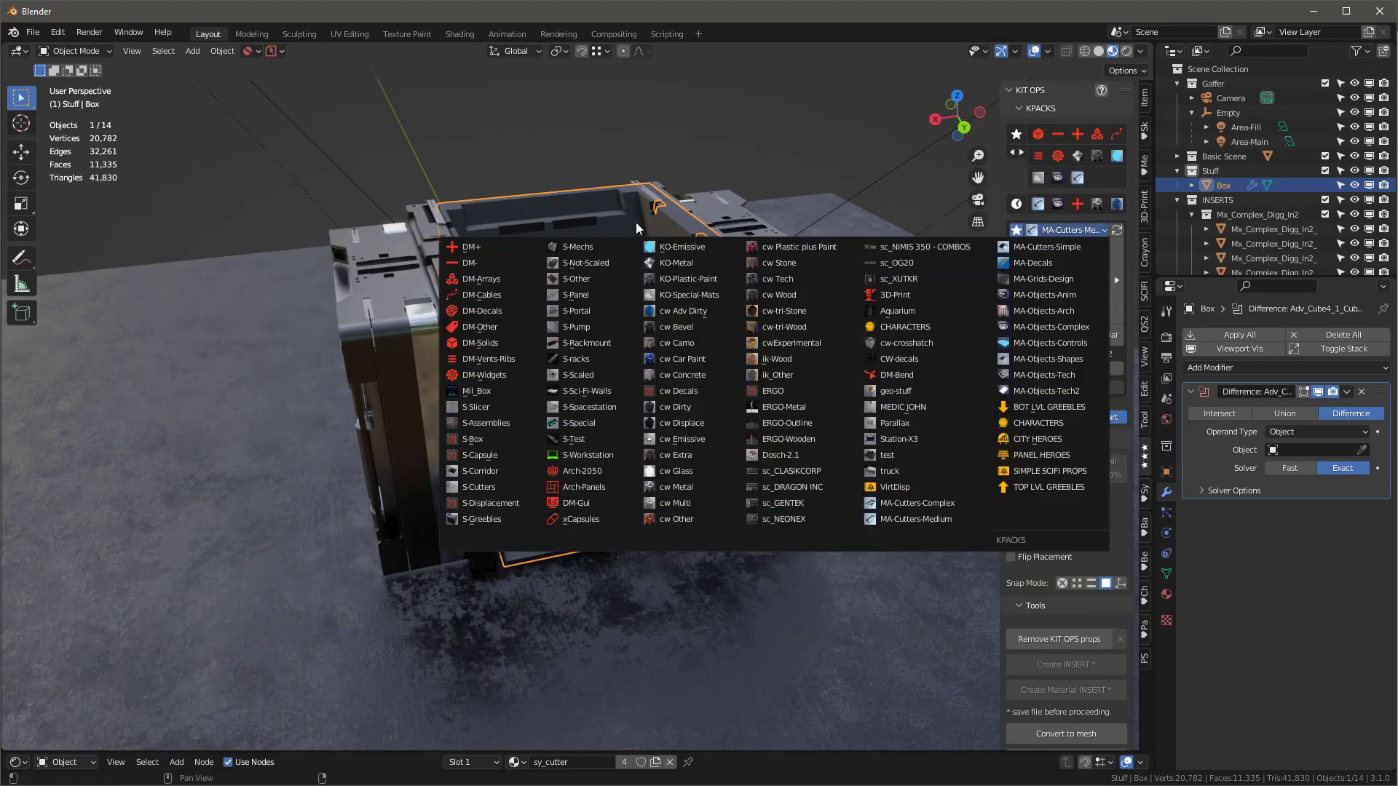
pyautogui.click(708, 313)
pyautogui.click(1067, 284)
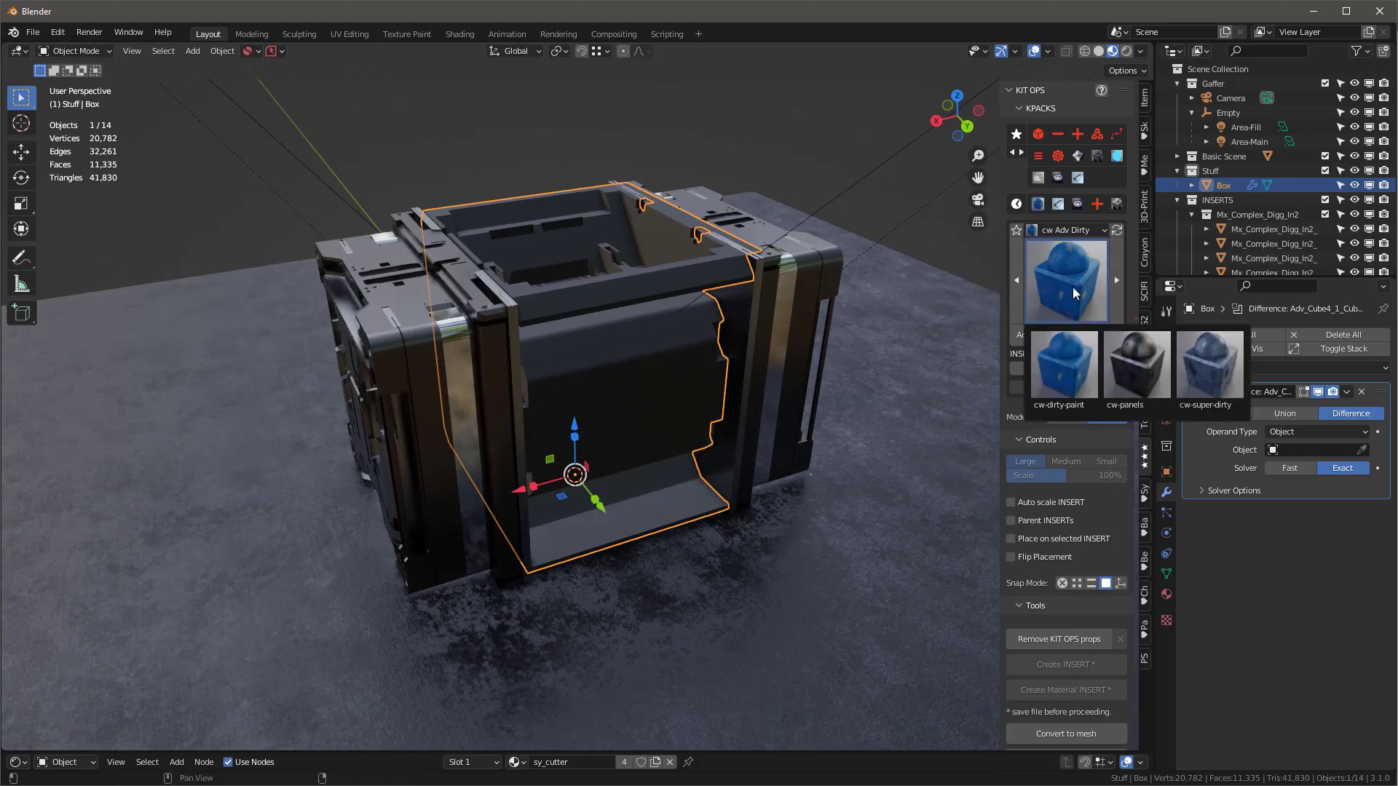
pyautogui.click(1117, 365)
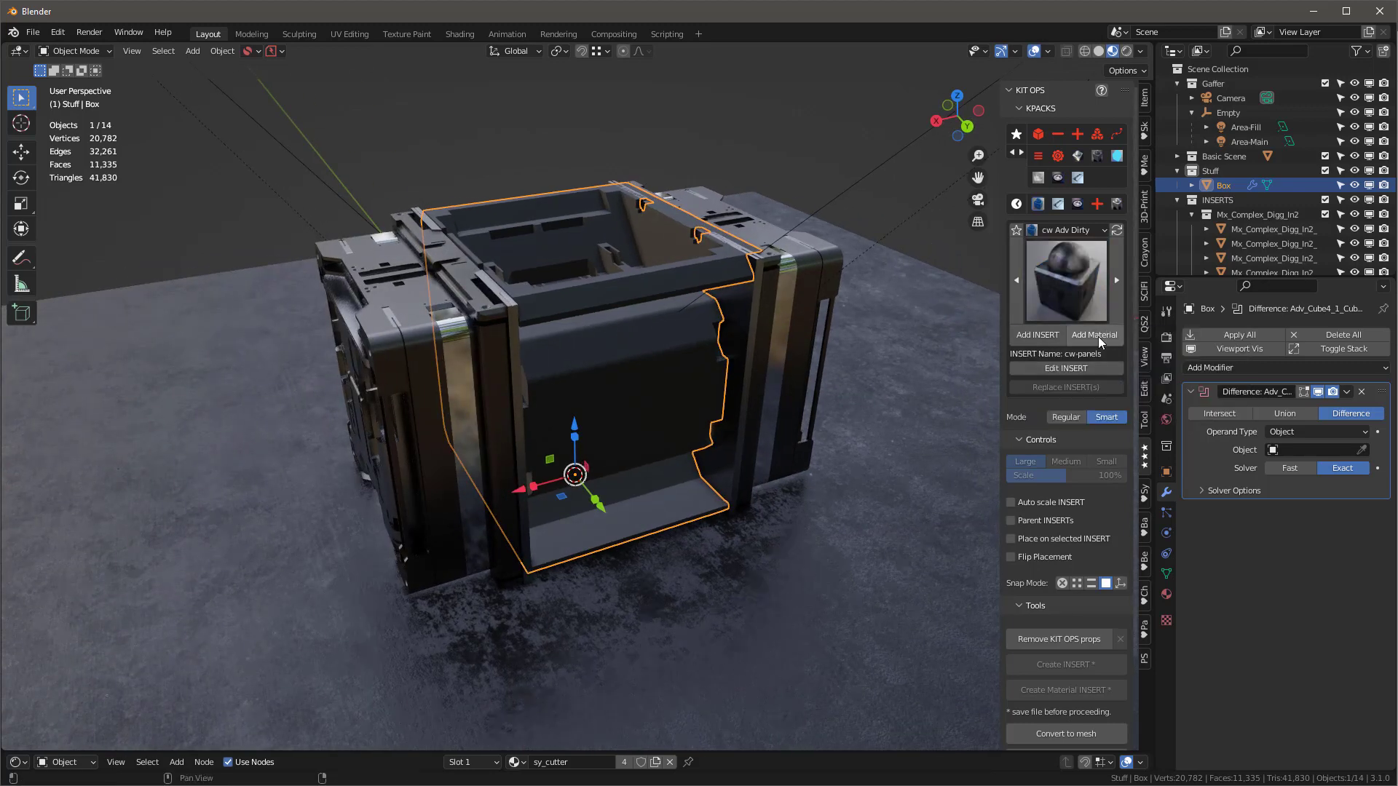
pyautogui.scroll(1, 619, 307)
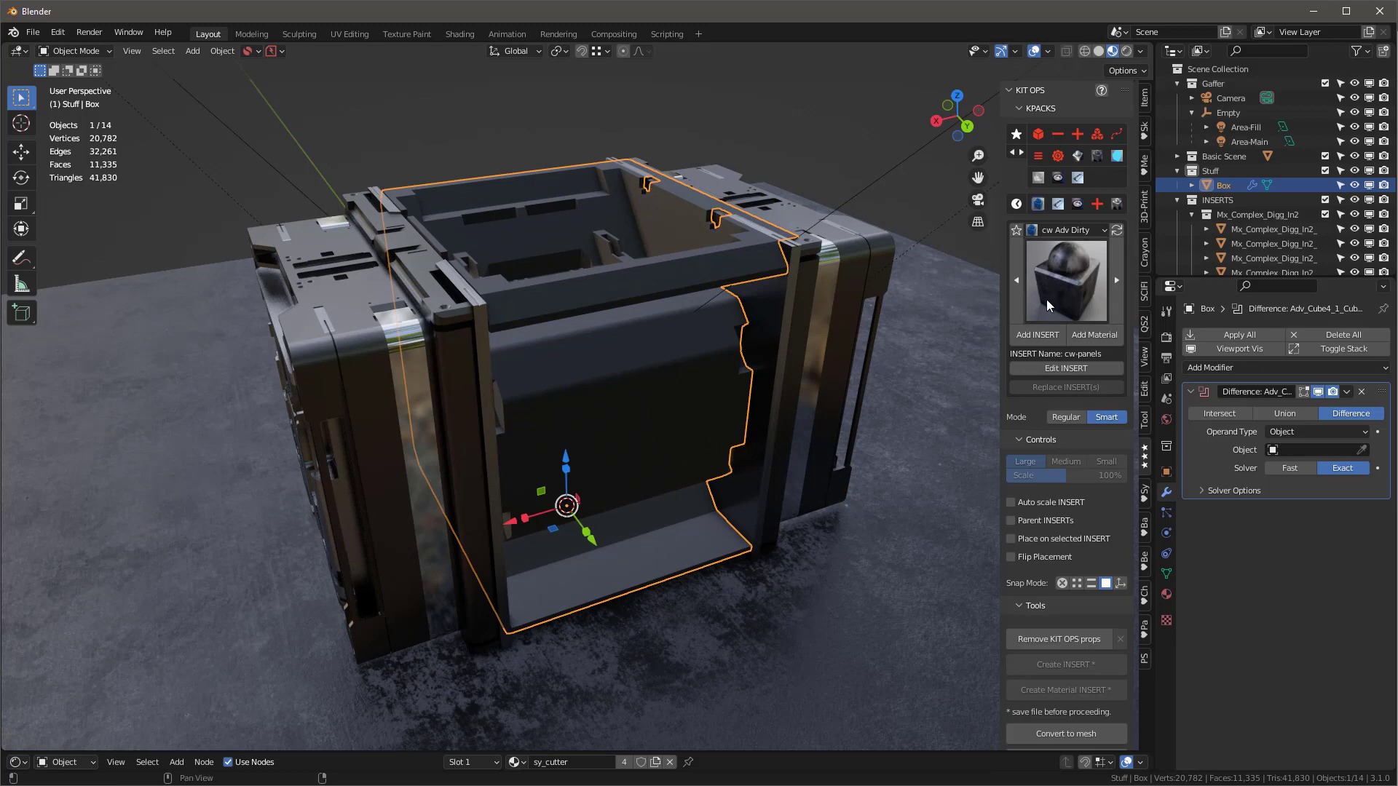
pyautogui.click(1106, 334)
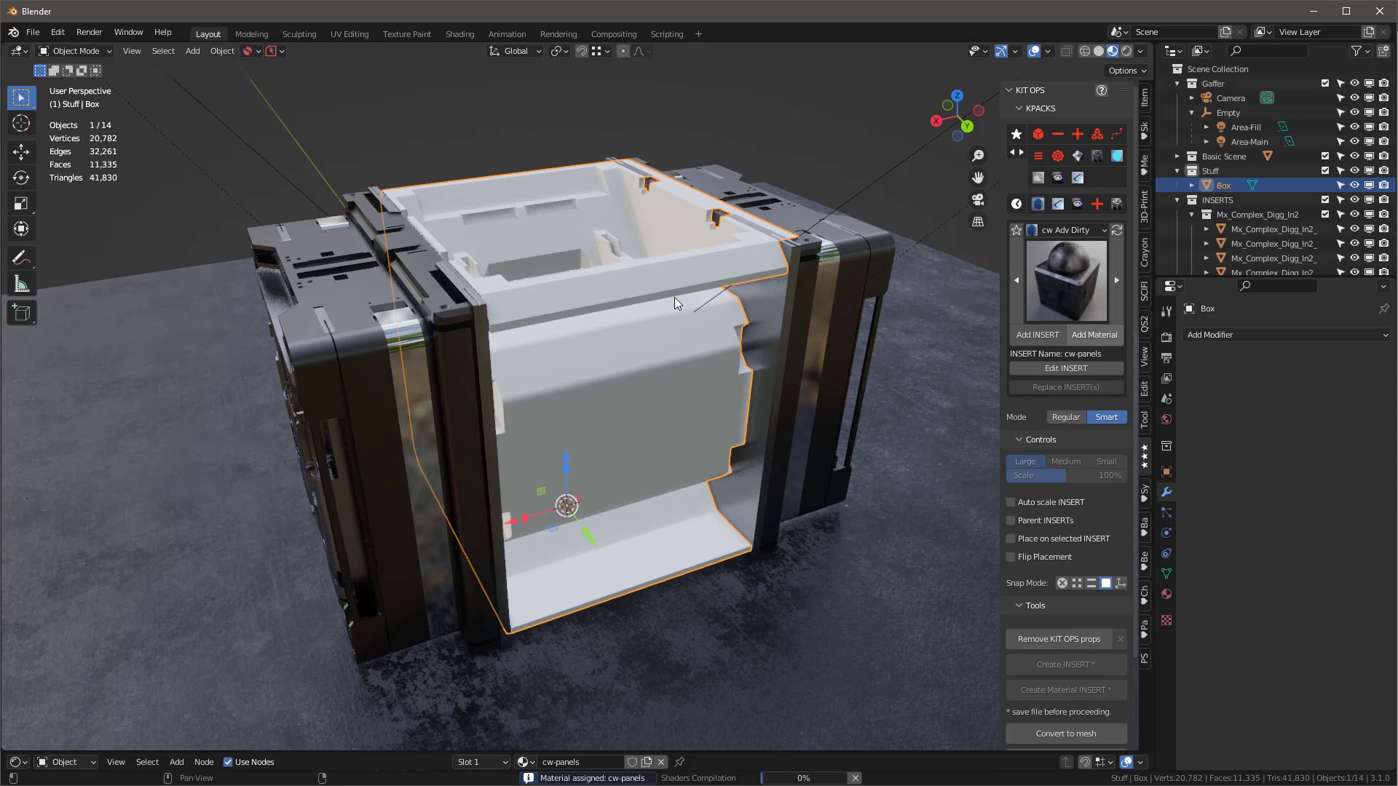
pyautogui.moveTo(535, 366); pyautogui.dragTo(542, 364, button='middle')
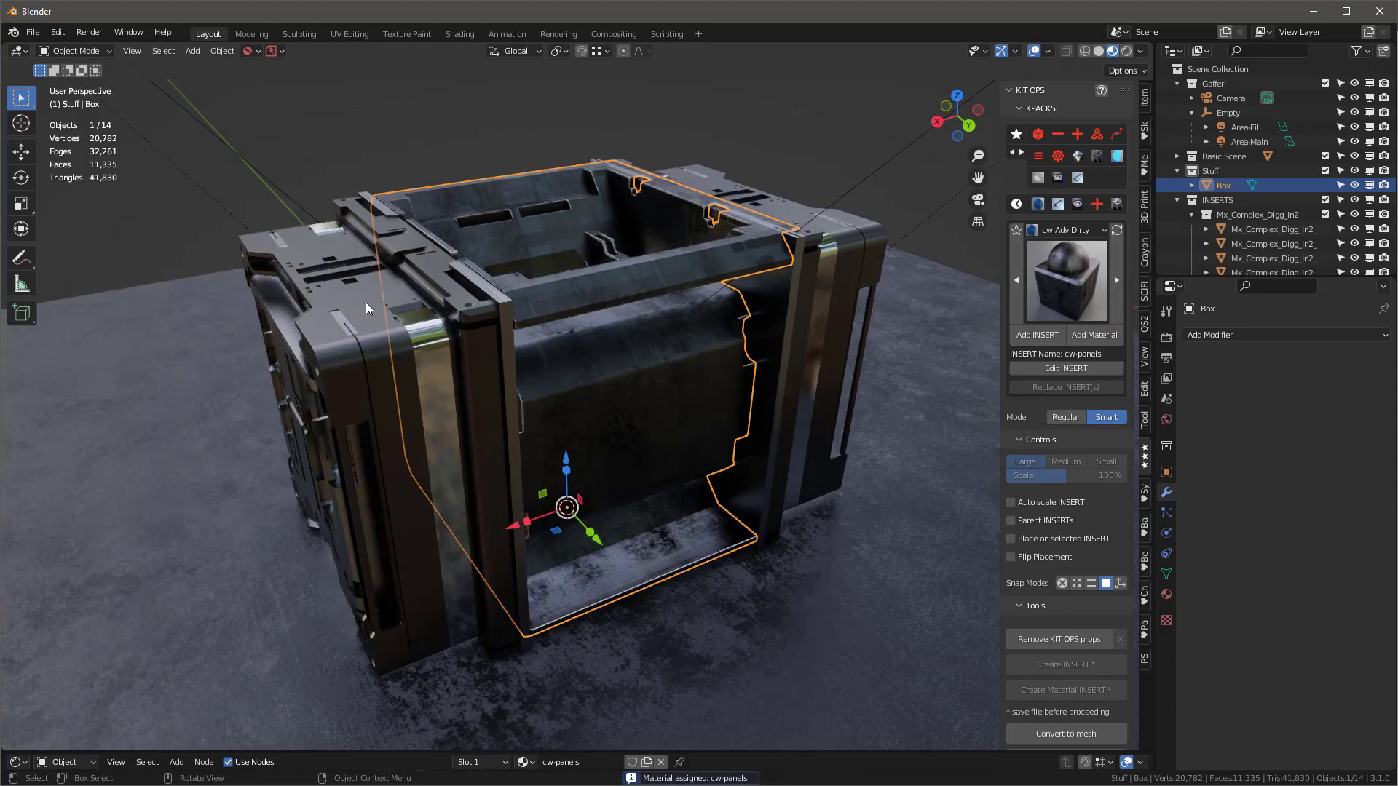
# Step: Assign the cw-dirty-paint material from the cw Adv Dirty KPACK to the crate's large end sections
pyautogui.click(357, 301)
pyautogui.click(1079, 278)
pyautogui.click(1059, 337)
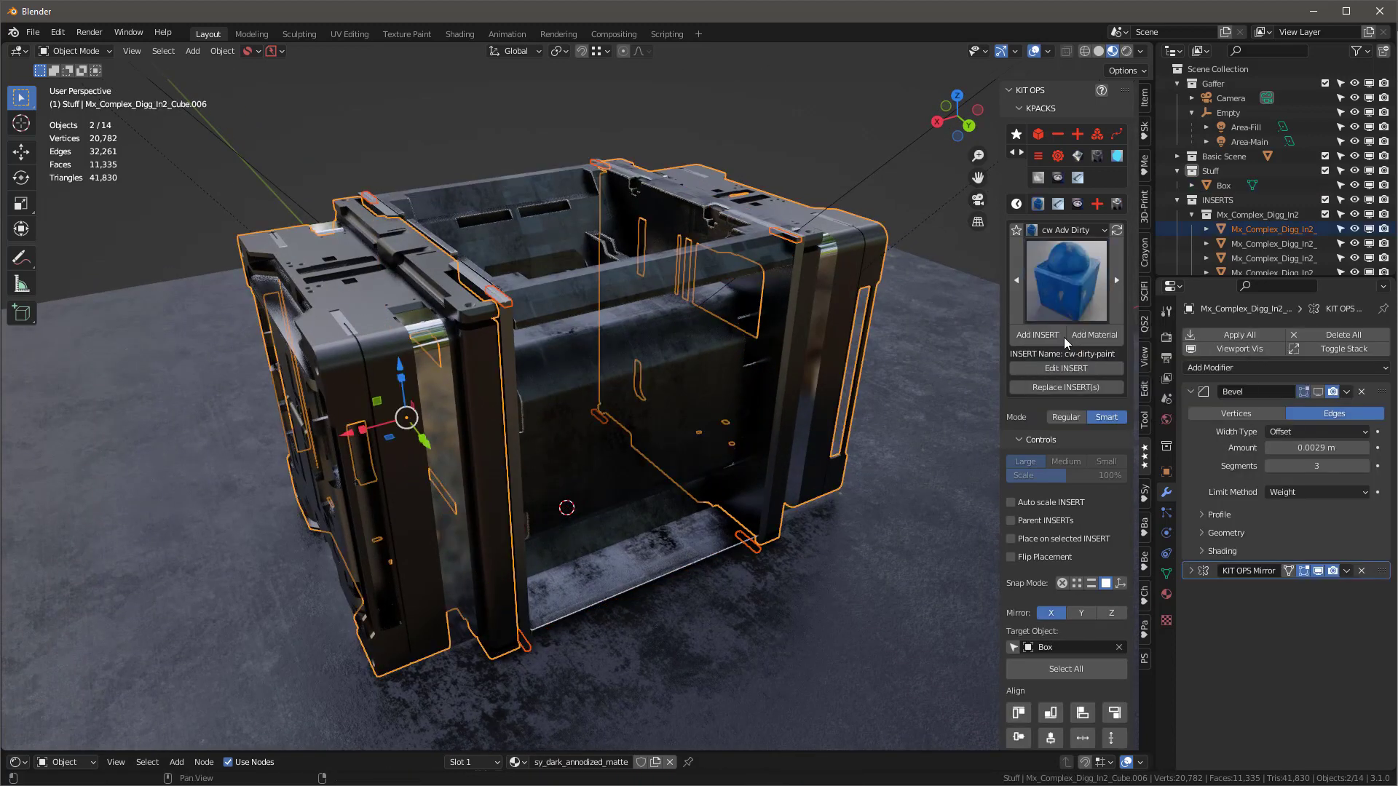
pyautogui.click(1103, 334)
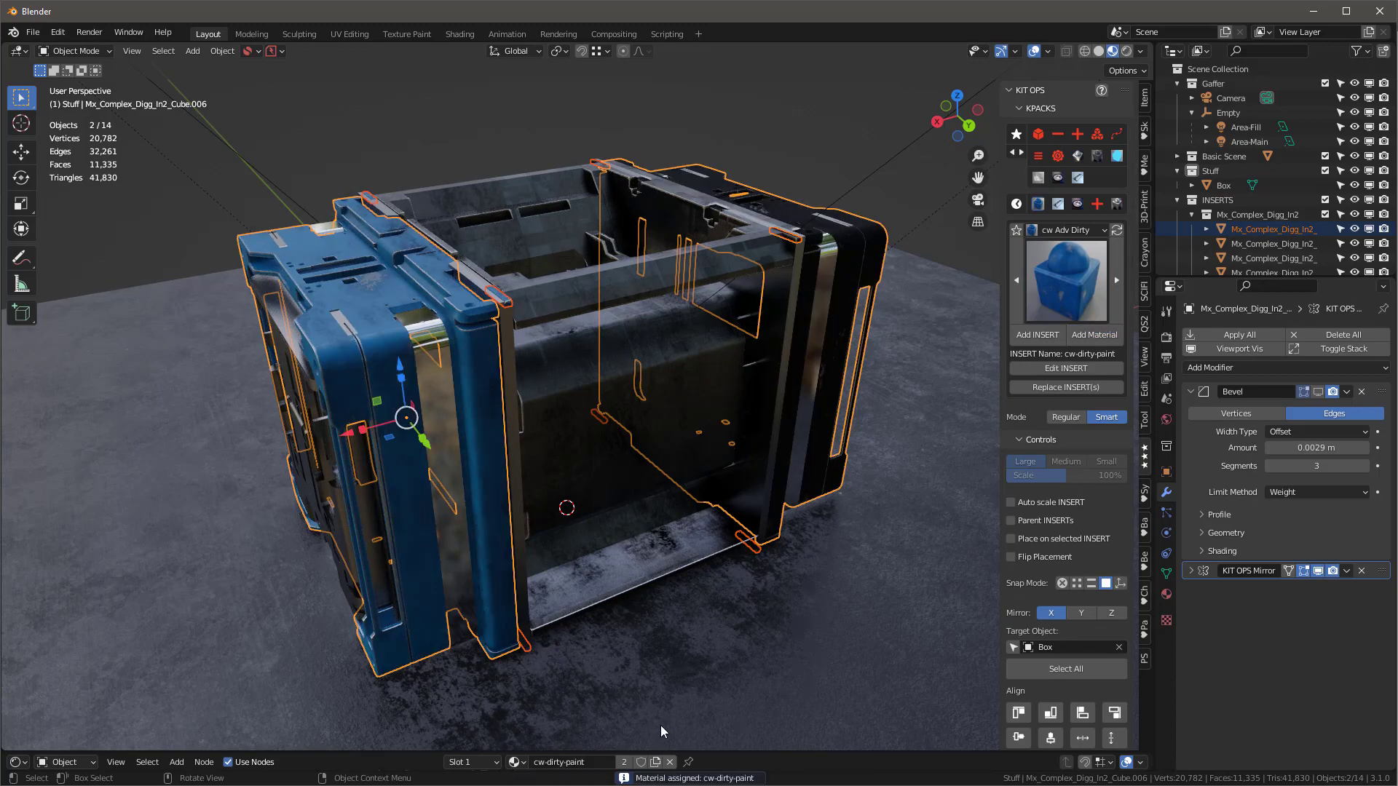
# Step: Enlarge the shader editor below the viewport and bring the cw-dirty-paint material's Paint Color node into view
pyautogui.moveTo(649, 752); pyautogui.dragTo(633, 586)
pyautogui.scroll(10, 273, 658)
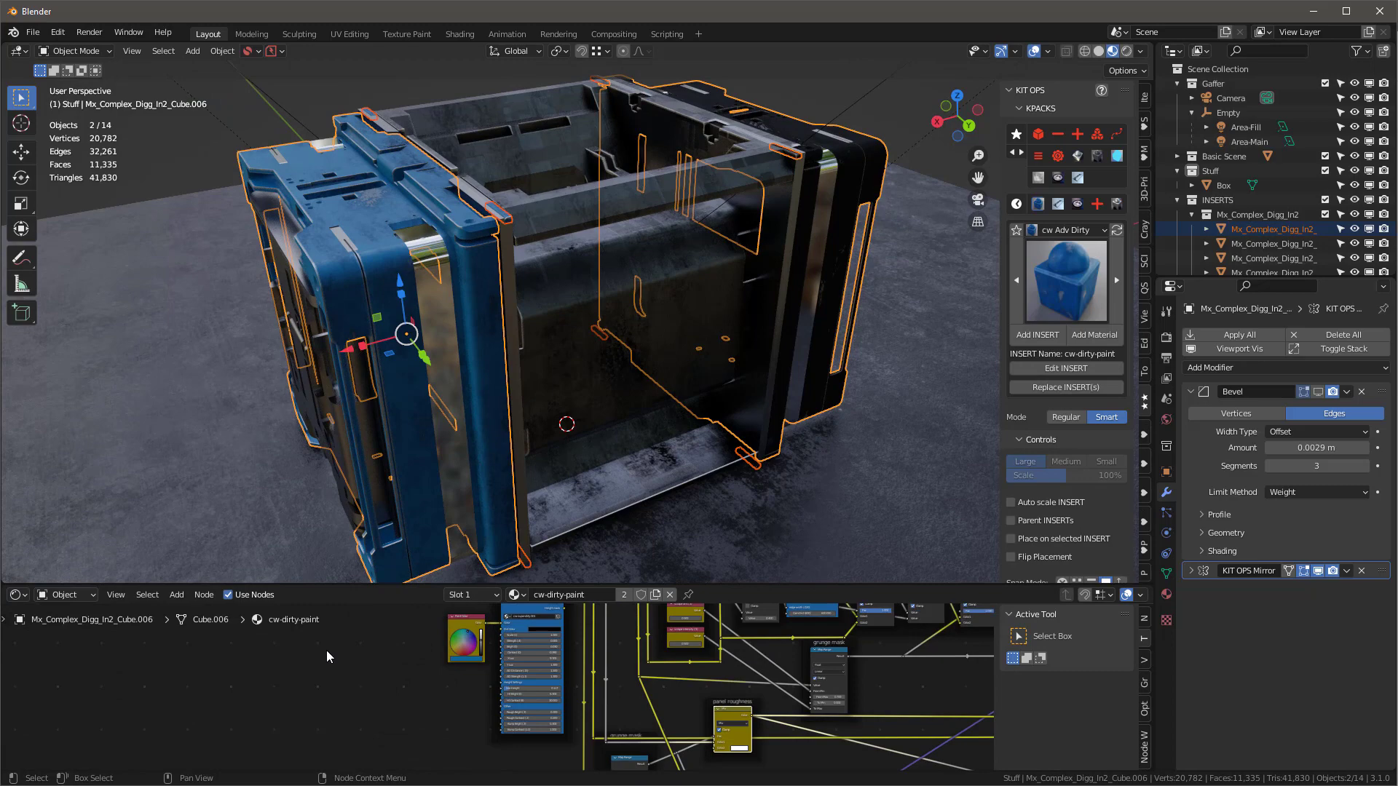
pyautogui.scroll(2, 417, 666)
pyautogui.scroll(-5, 415, 661)
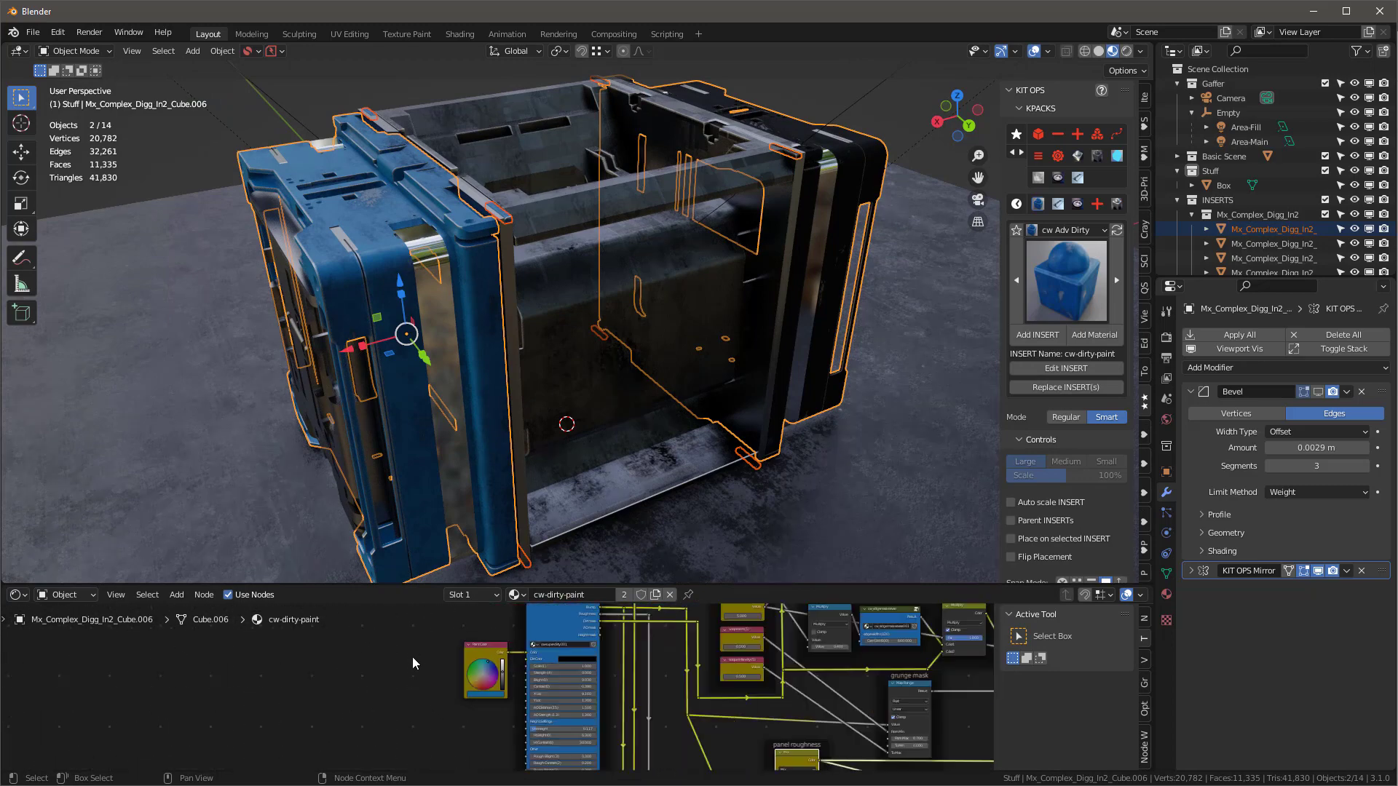
pyautogui.hotkey('ctrl', 'space')
pyautogui.scroll(4, 958, 483)
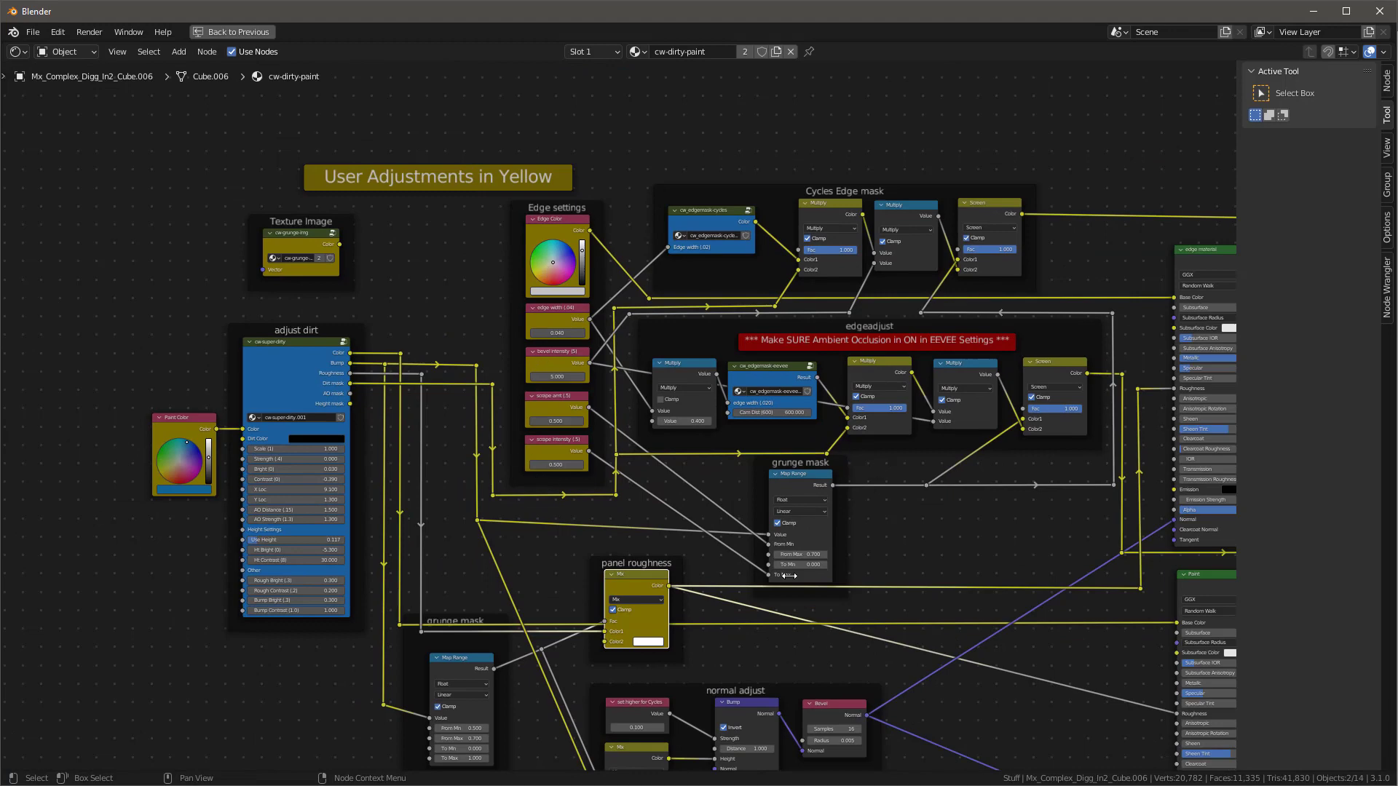
pyautogui.scroll(4, 118, 425)
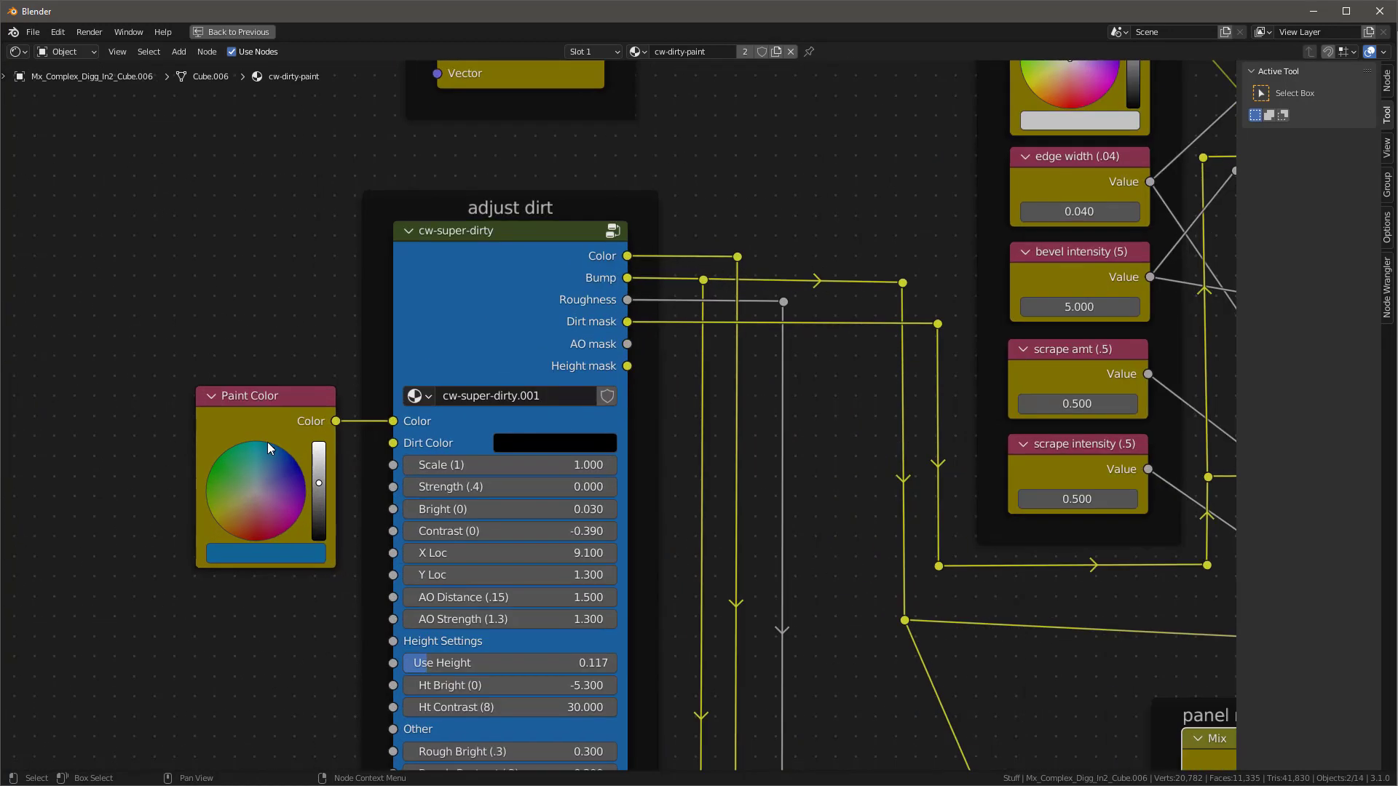
pyautogui.hotkey('ctrl', 'space')
pyautogui.scroll(-3, 276, 728)
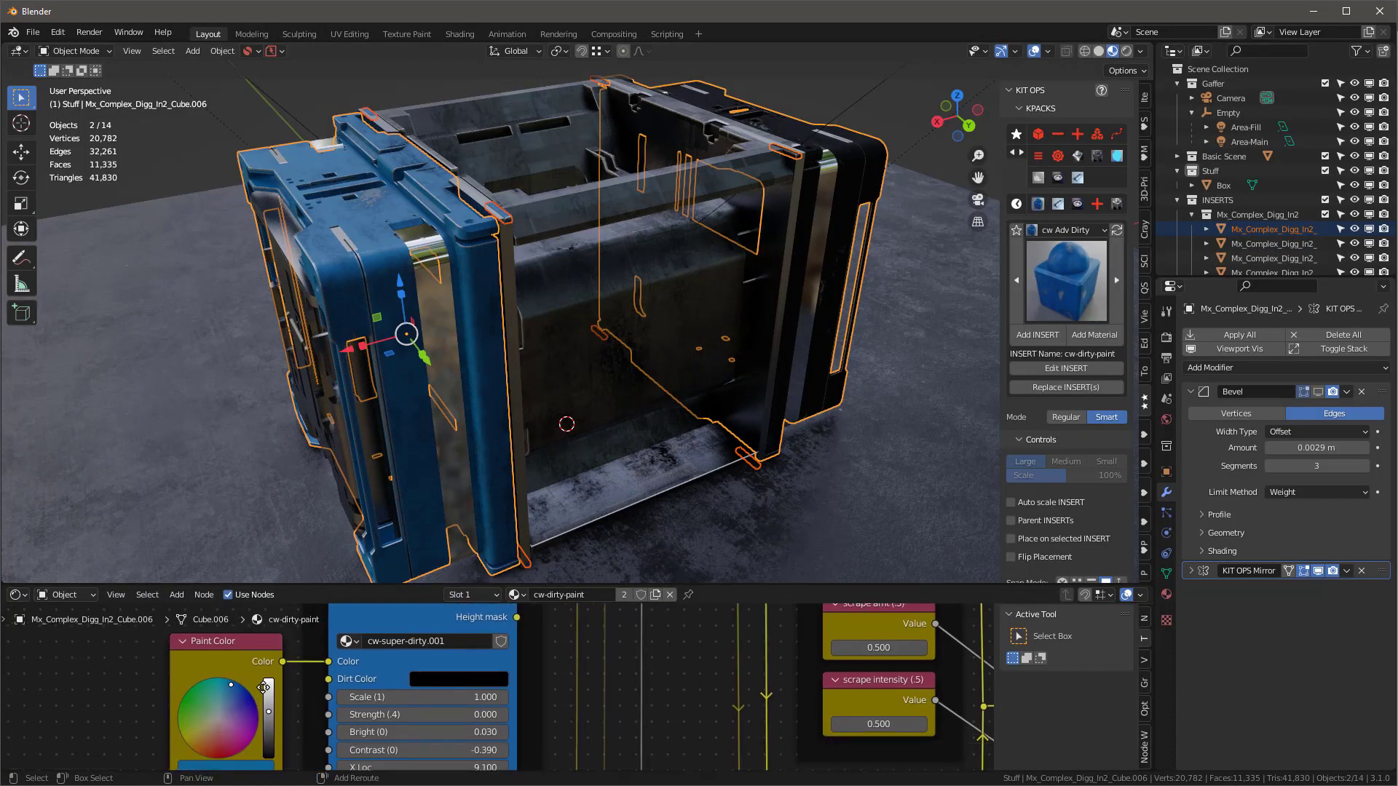
# Step: Change the Paint Color of the cw-dirty-paint material to a very dark, slightly saturated navy blue
pyautogui.click(275, 757)
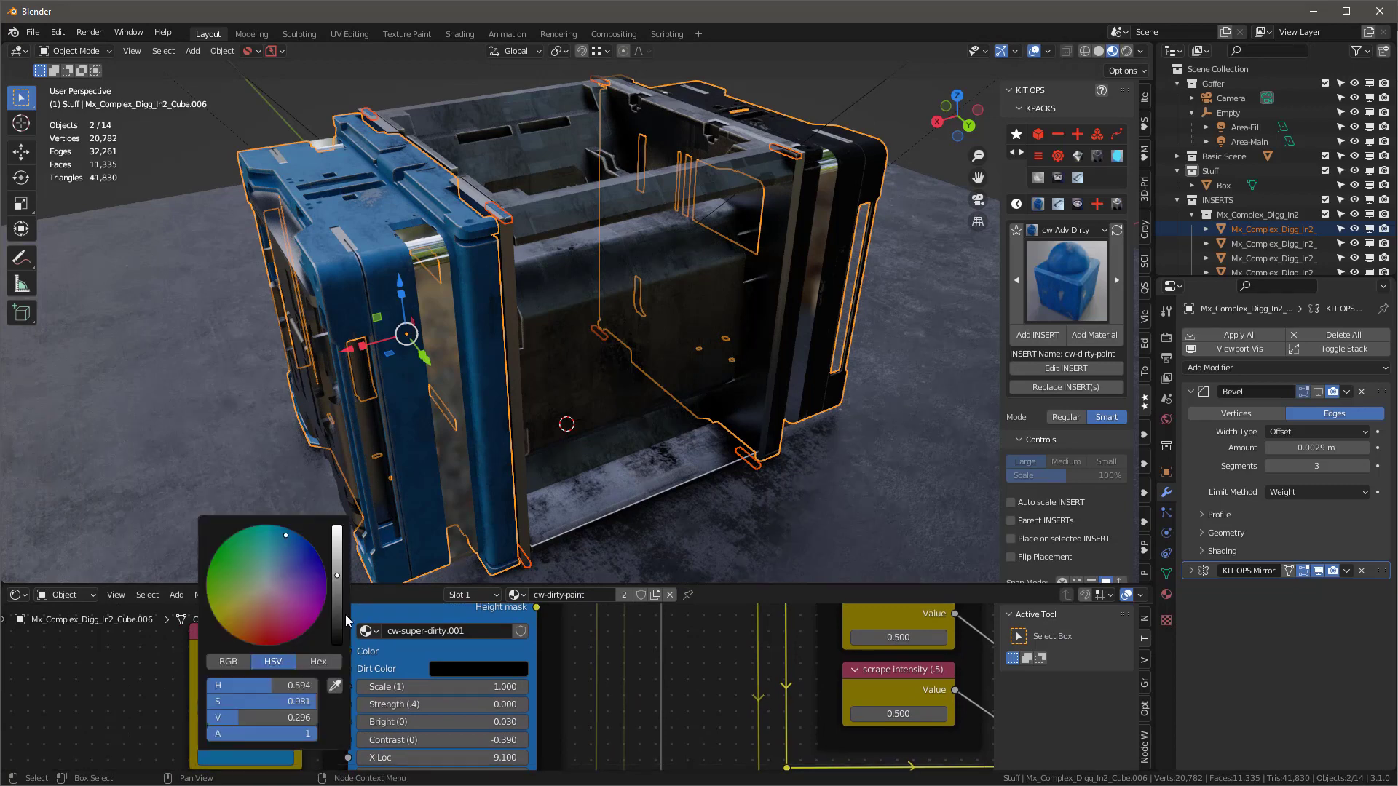
pyautogui.moveTo(258, 701); pyautogui.dragTo(211, 701)
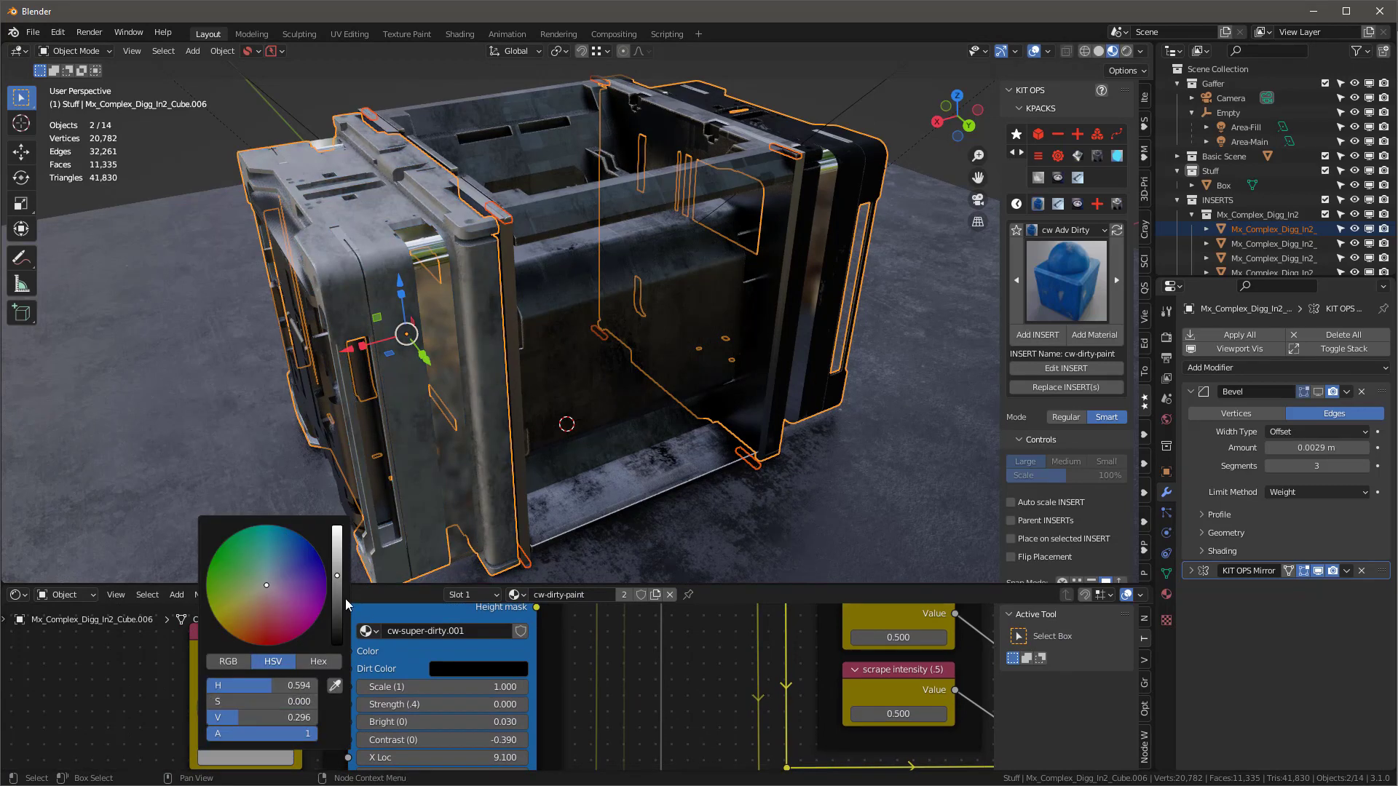
pyautogui.moveTo(339, 588); pyautogui.dragTo(337, 630)
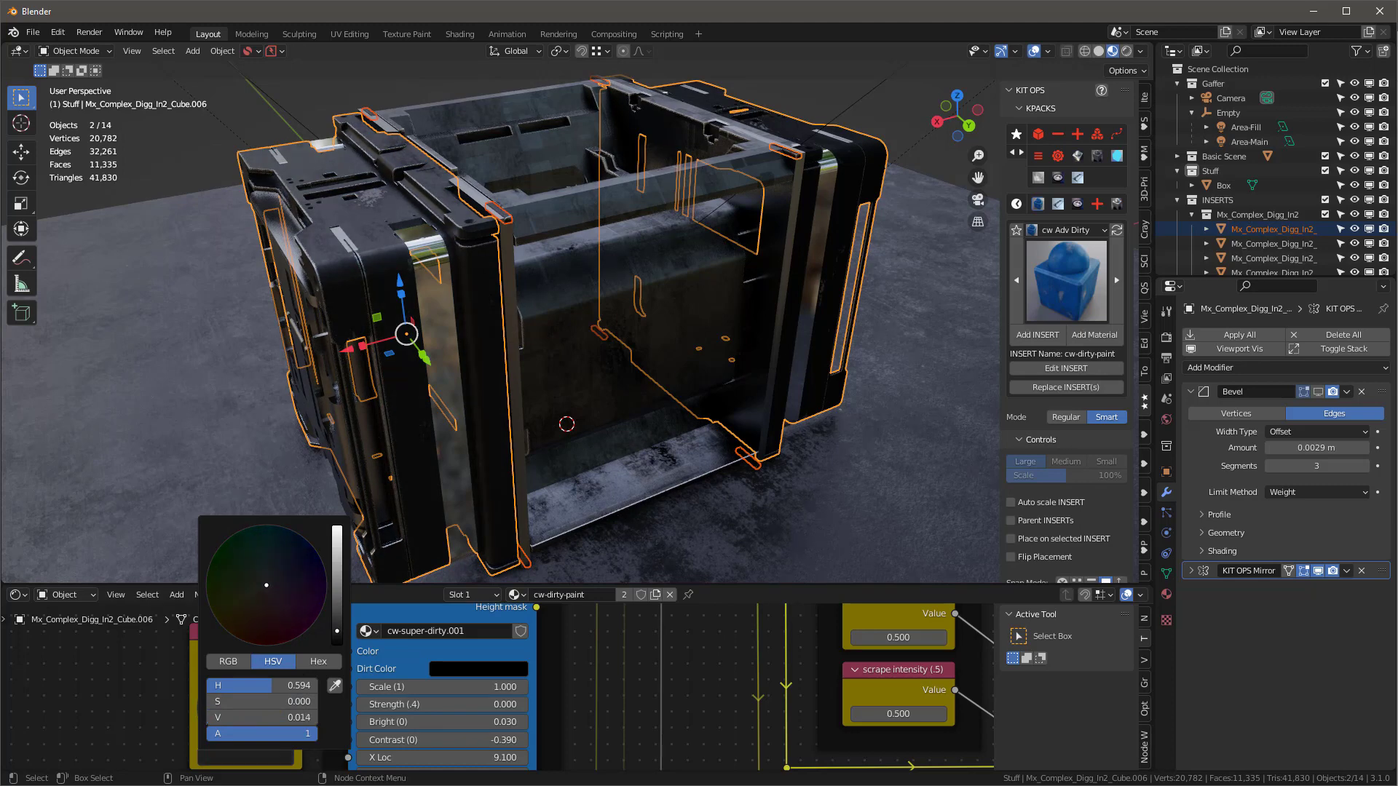
pyautogui.moveTo(269, 585); pyautogui.dragTo(272, 578)
pyautogui.moveTo(337, 631); pyautogui.dragTo(337, 620)
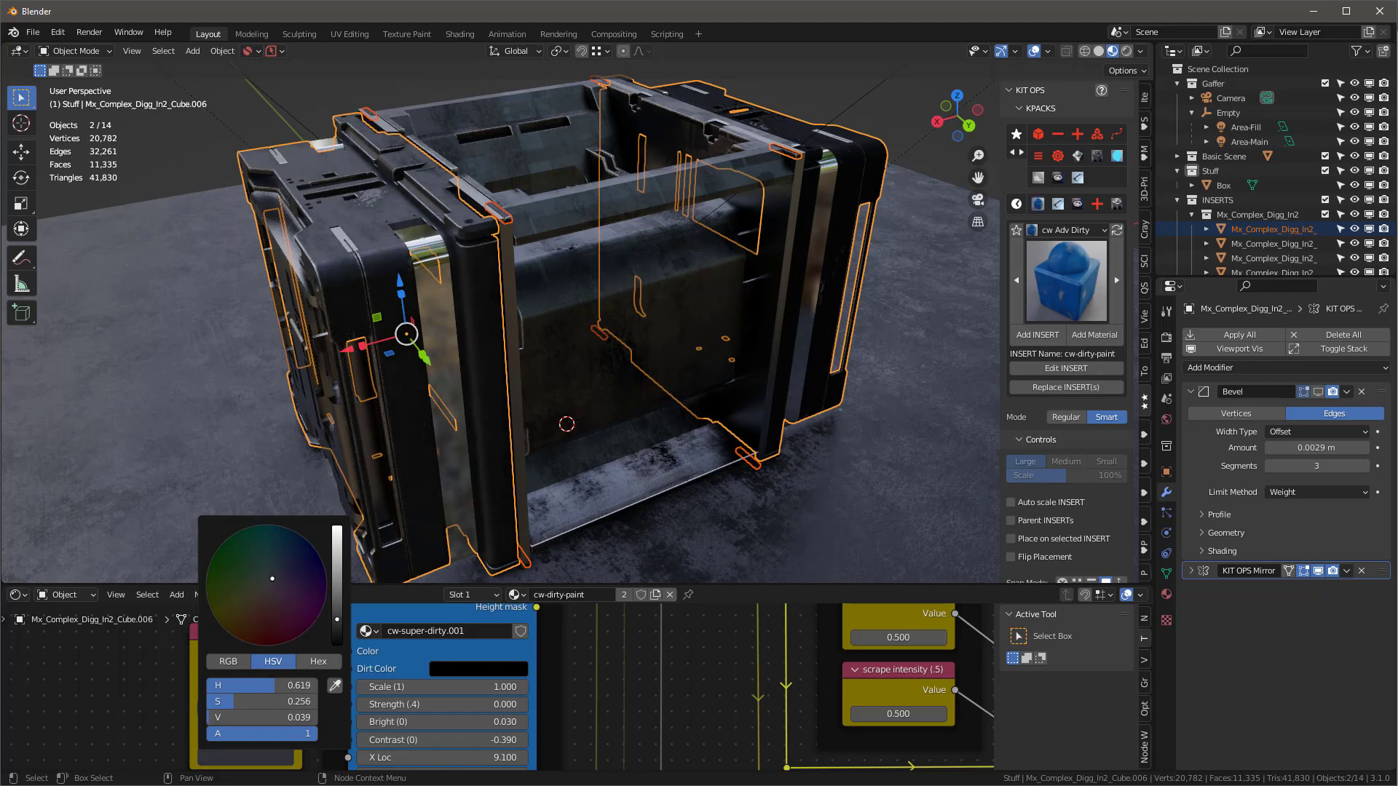
pyautogui.moveTo(282, 584); pyautogui.dragTo(282, 572)
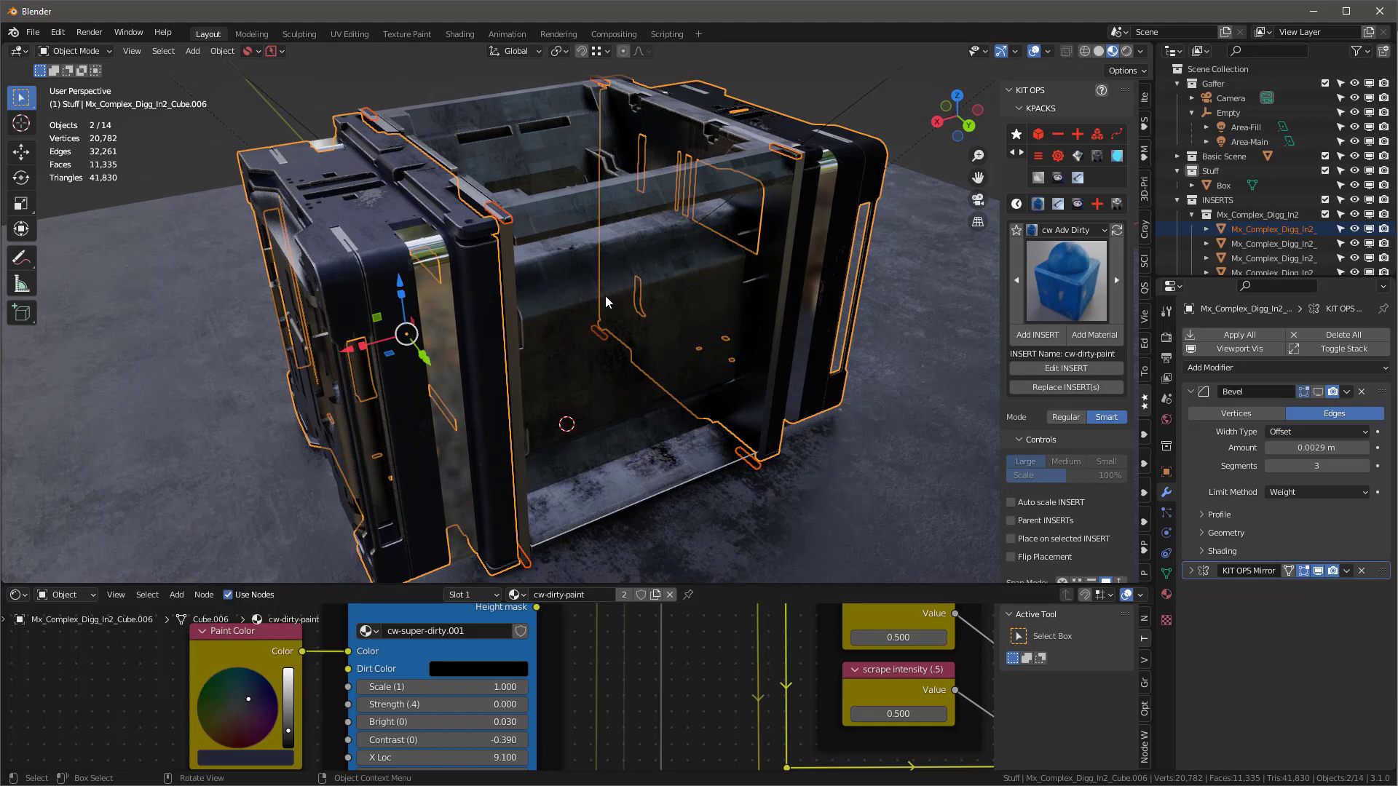
# Step: Assign the Steel-dirty material from the cw Metal KPACK to the shiny chrome strips around the crate's end sections
pyautogui.moveTo(624, 311); pyautogui.dragTo(665, 311, button='middle')
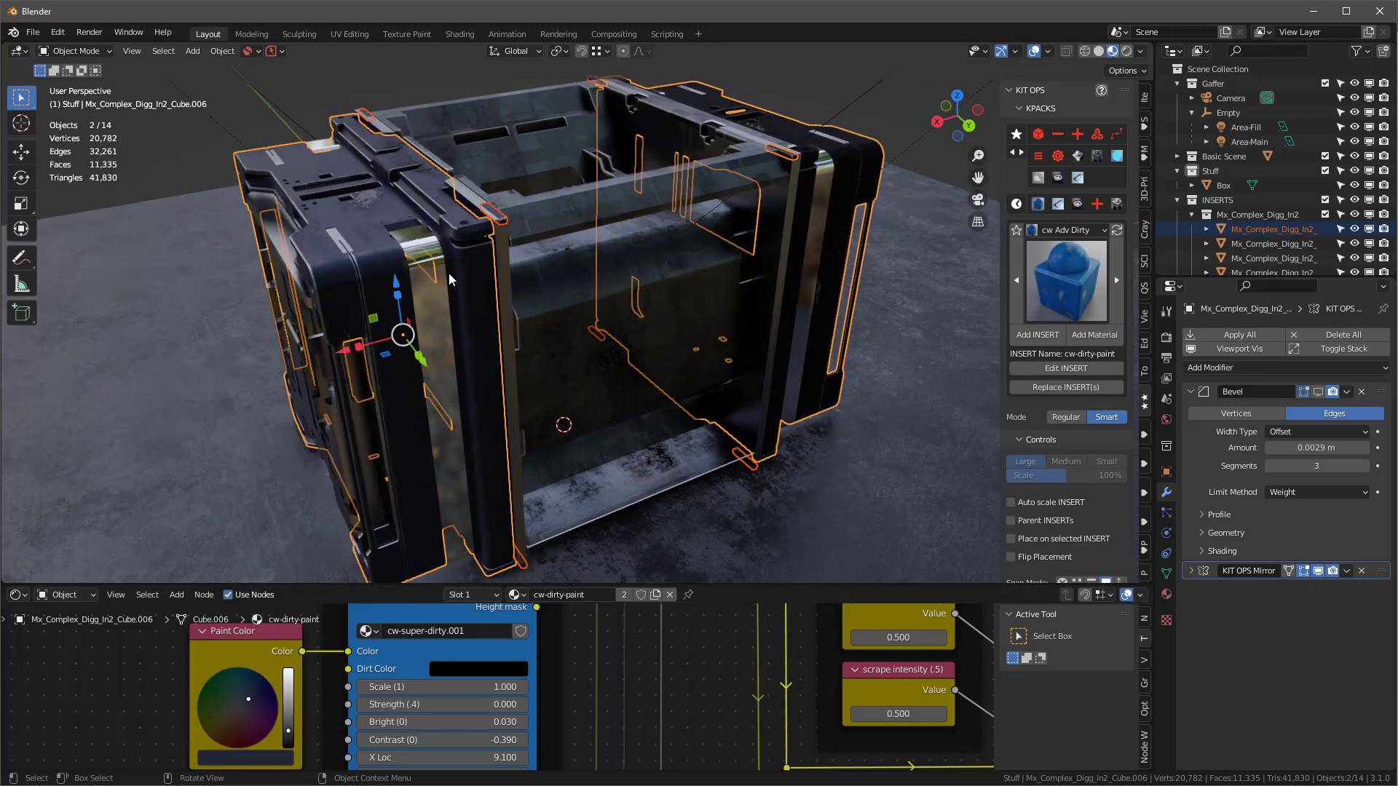
pyautogui.hotkey('ctrl', 'z')
pyautogui.click(1066, 230)
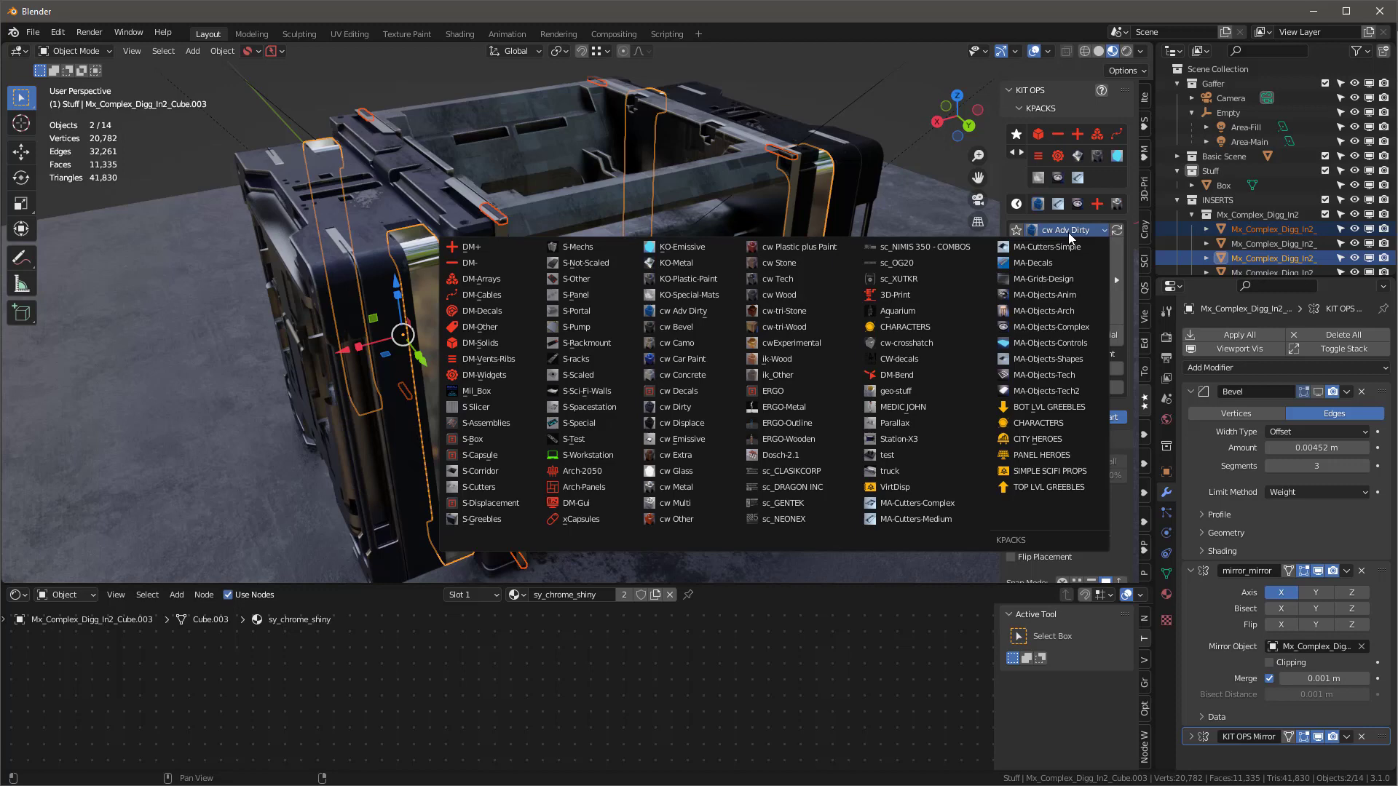
pyautogui.click(675, 487)
pyautogui.click(1078, 285)
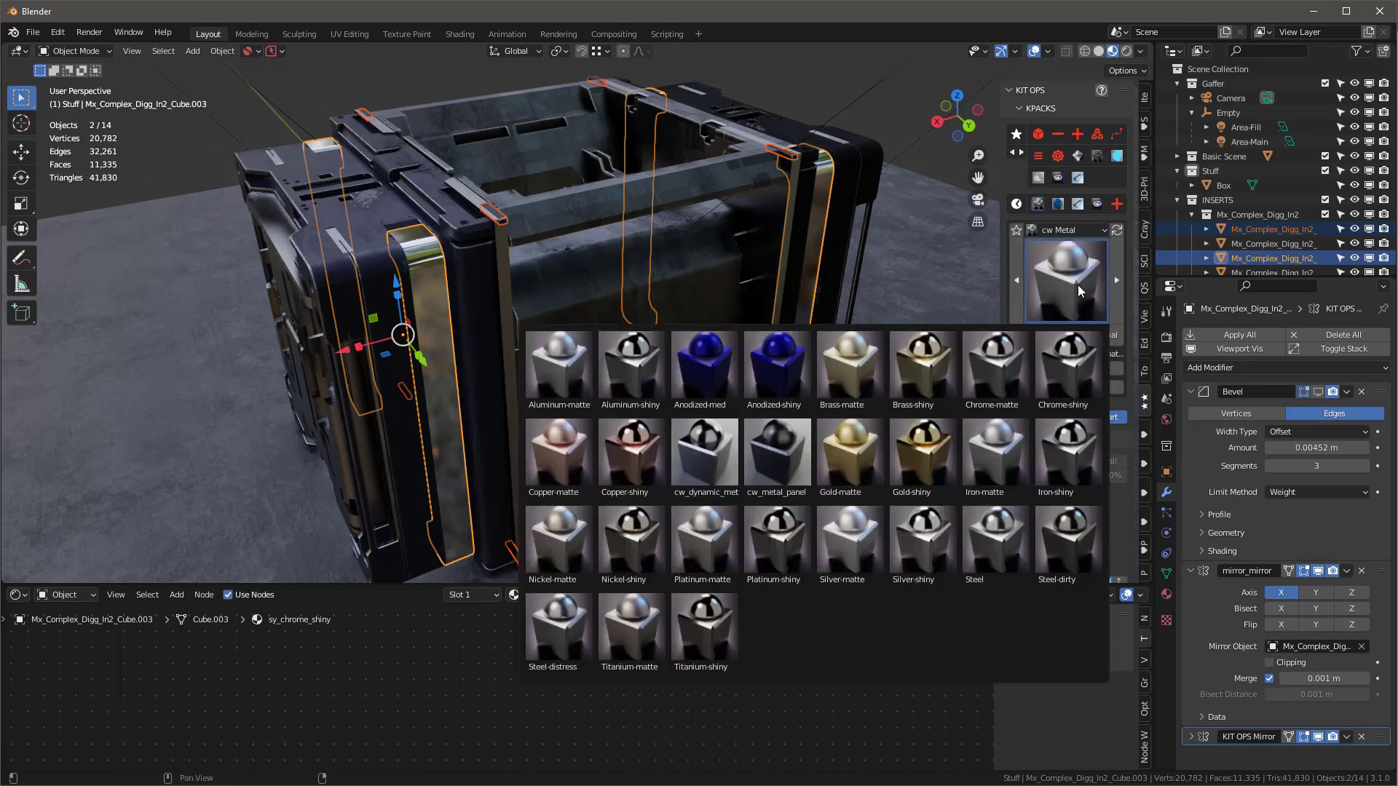
pyautogui.click(1069, 545)
pyautogui.click(1094, 336)
# Step: Assign the same Steel-dirty material to the end core blocks, the inner frame plates and the side trim pieces
pyautogui.moveTo(674, 321); pyautogui.dragTo(600, 313, button='middle')
pyautogui.click(395, 271)
pyautogui.click(1094, 335)
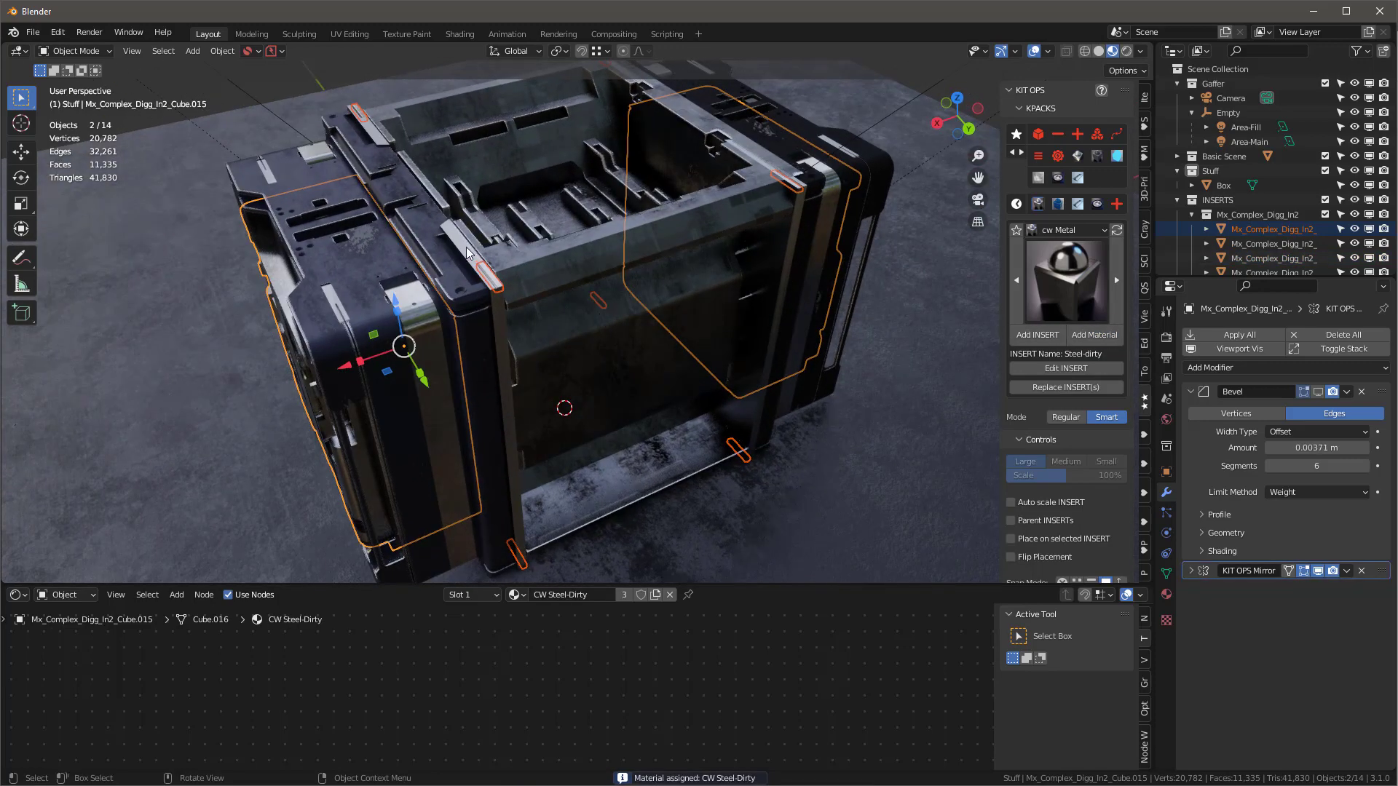
pyautogui.click(596, 269)
pyautogui.click(1092, 335)
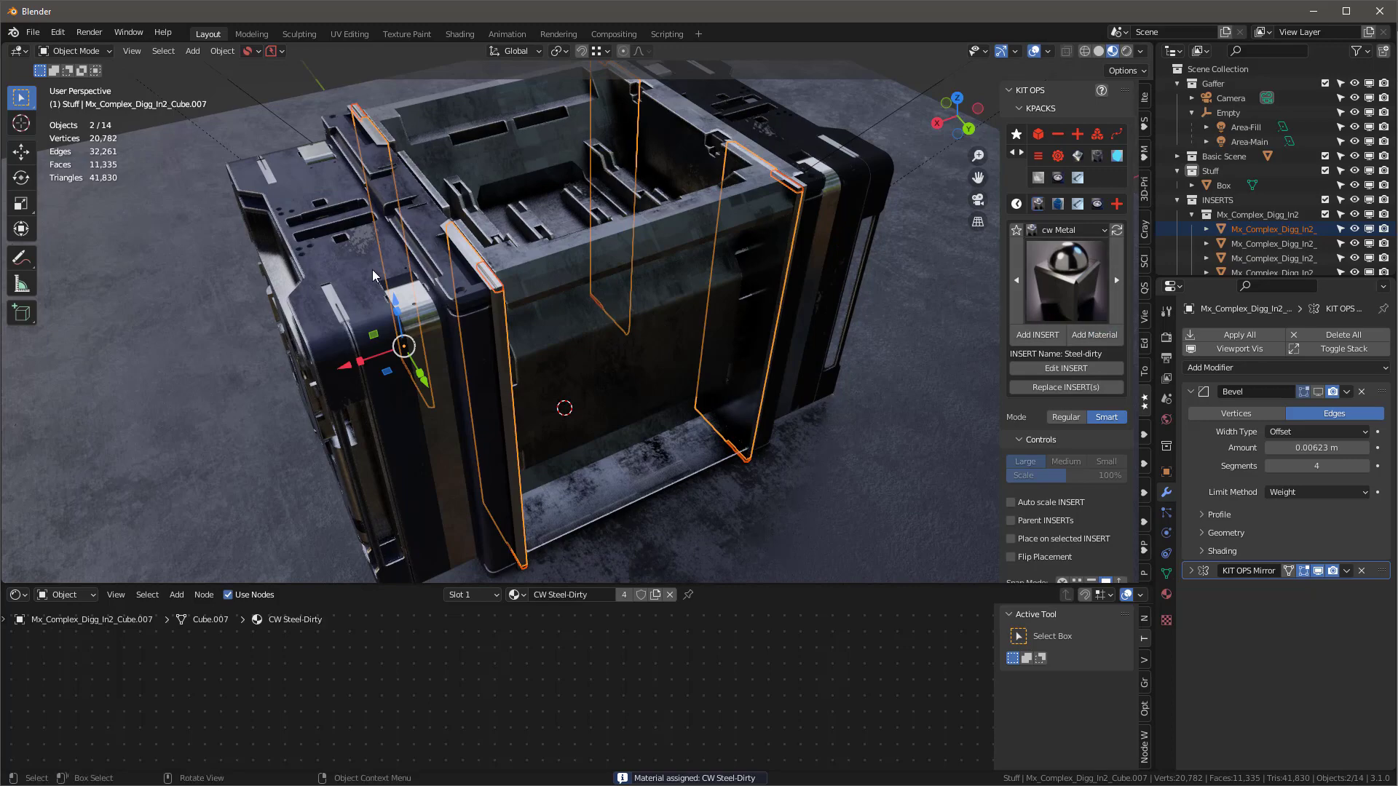
pyautogui.click(335, 303)
pyautogui.click(1094, 335)
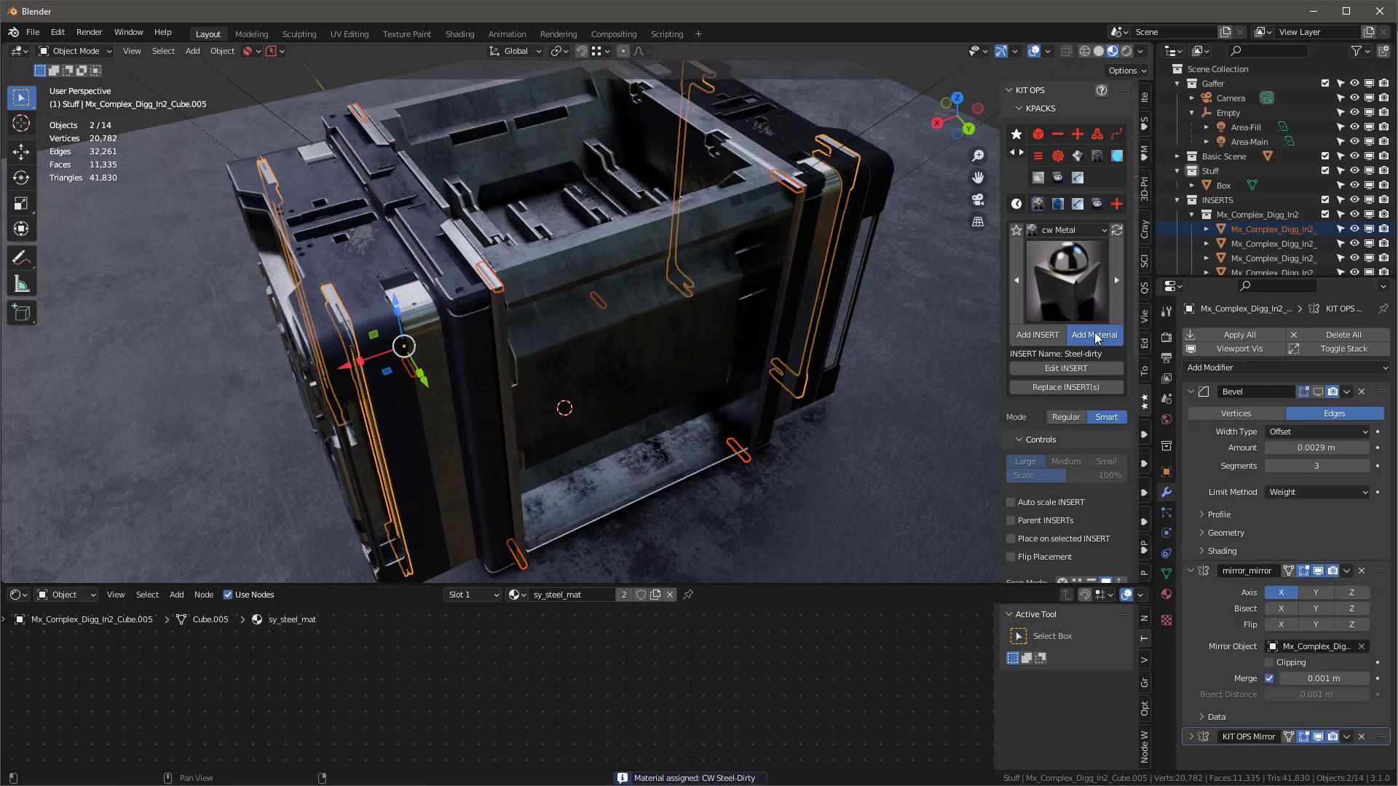
# Step: Turn off the viewport overlays and orbit the camera view to frame the crate's end and recessed front
pyautogui.moveTo(562, 307); pyautogui.dragTo(669, 285, button='middle')
pyautogui.press('KP_0')
pyautogui.scroll(4, 666, 294)
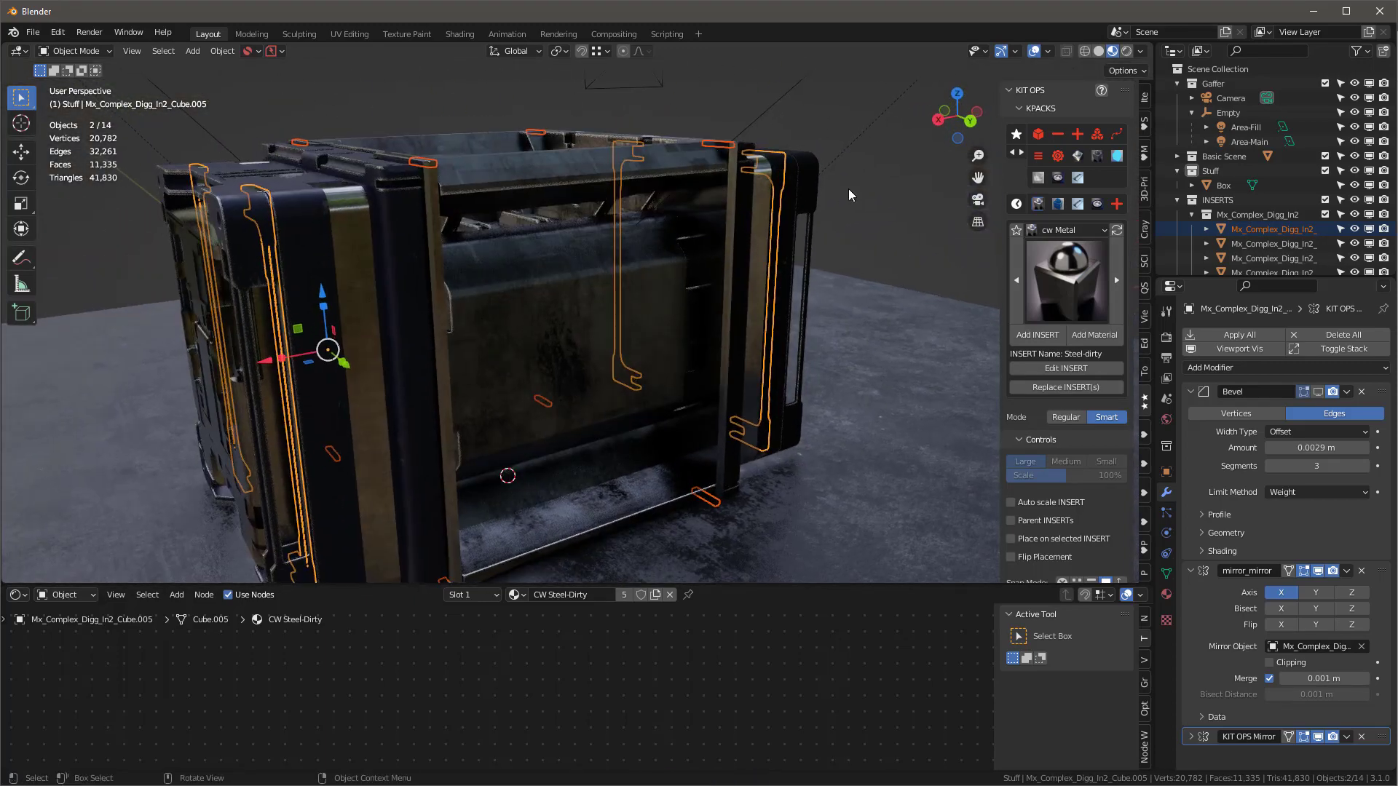
pyautogui.click(1034, 51)
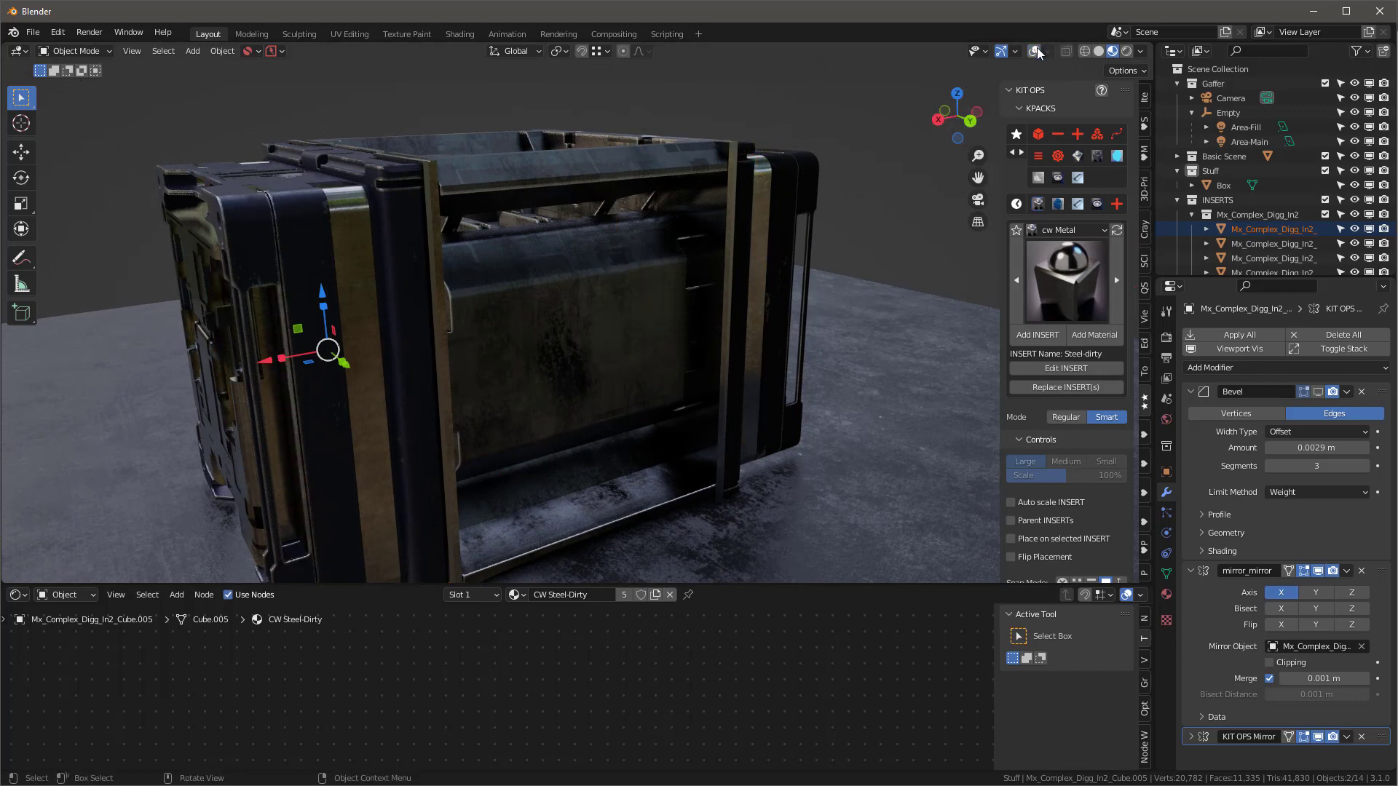
pyautogui.moveTo(837, 182); pyautogui.dragTo(736, 233, button='middle')
pyautogui.scroll(-2, 735, 233)
pyautogui.press('KP_0')
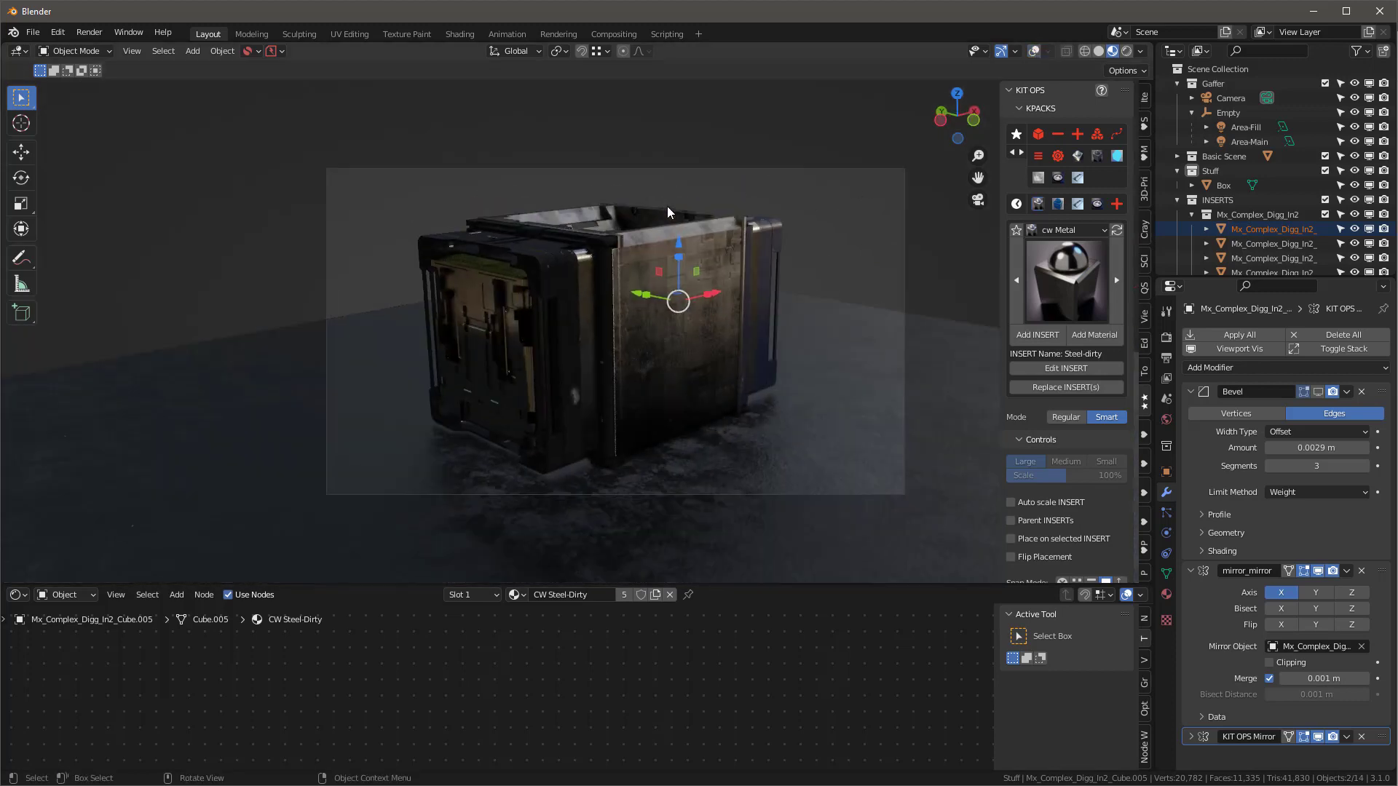
pyautogui.moveTo(679, 332); pyautogui.dragTo(793, 332, button='middle')
pyautogui.click(784, 470)
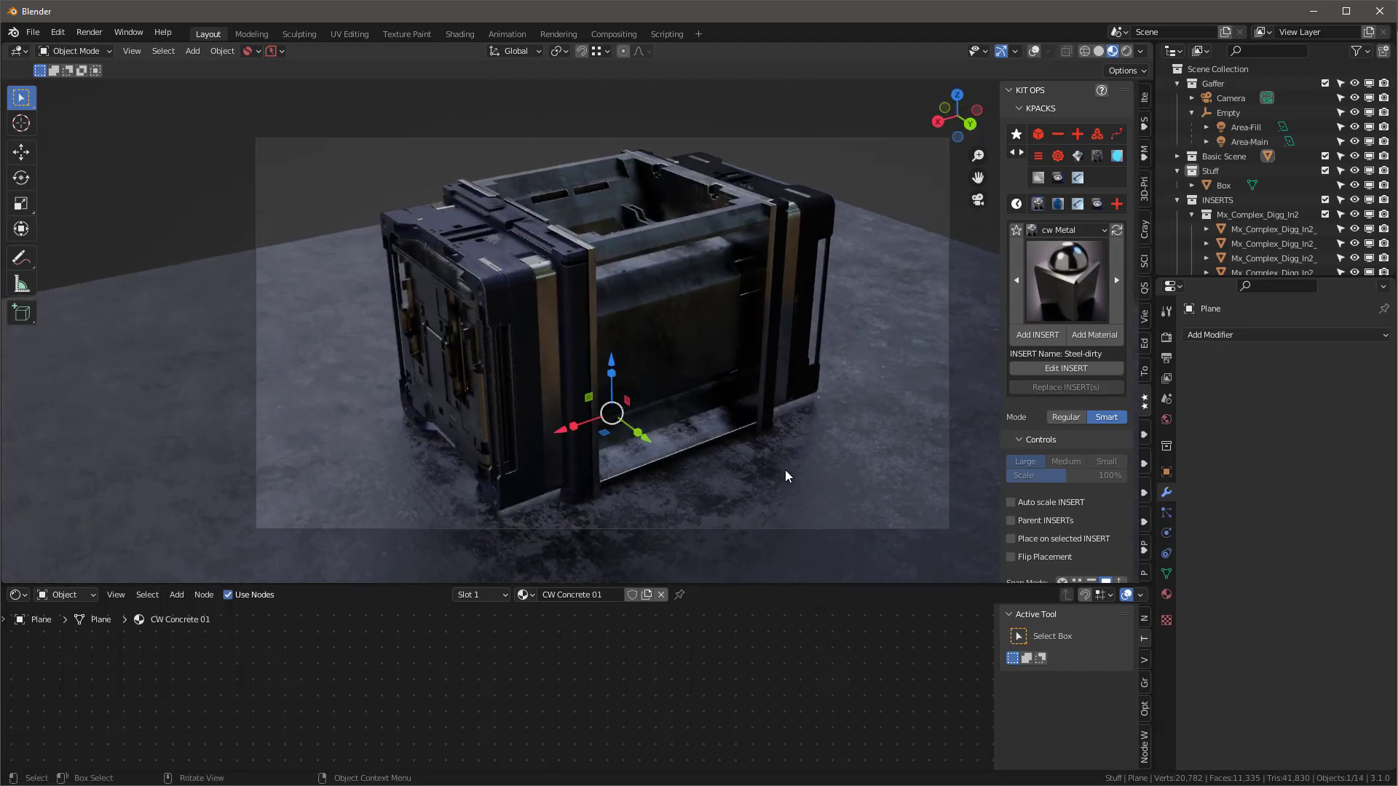
# Step: Switch the viewport's material preview to the scene's own lighting
pyautogui.click(1140, 51)
pyautogui.click(1096, 139)
pyautogui.click(1057, 139)
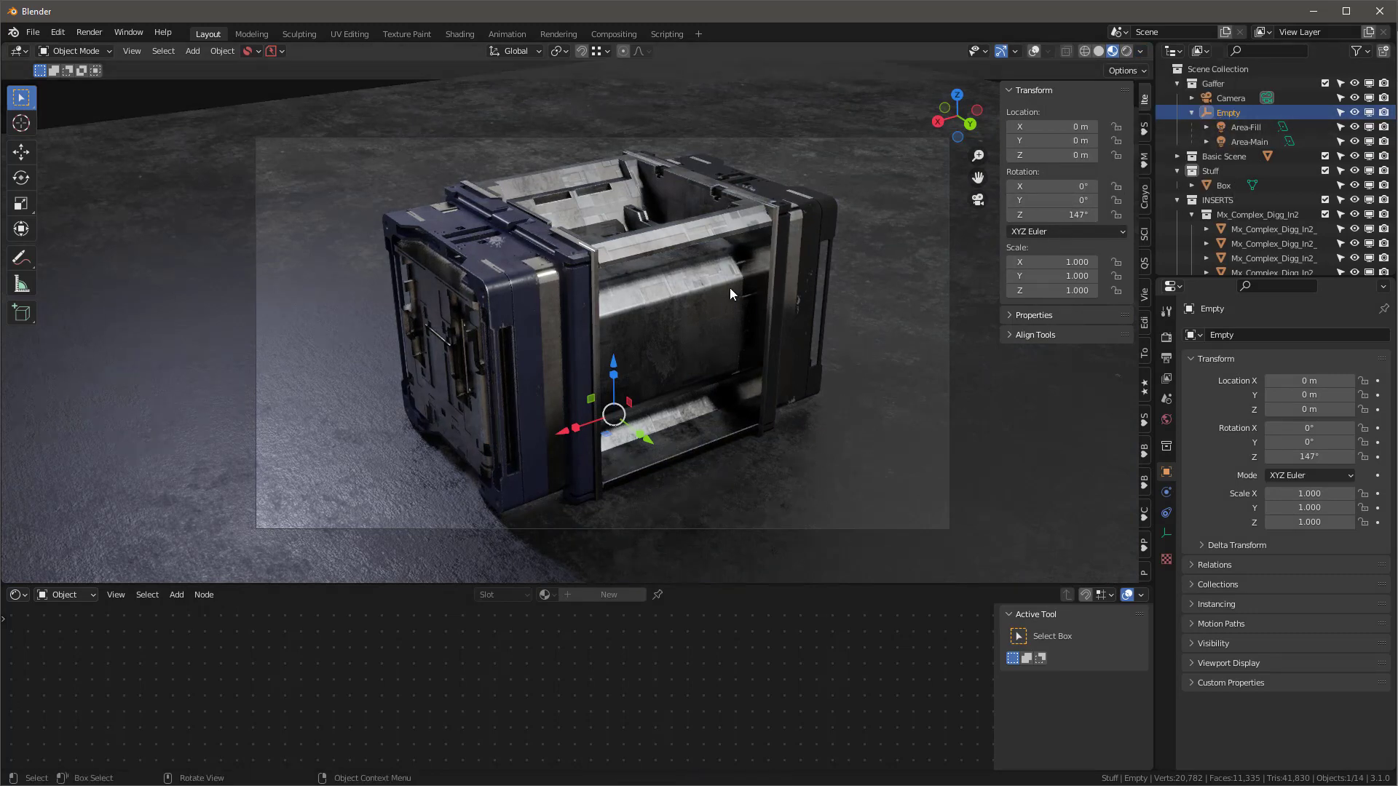
# Step: Rotate the Empty that holds the area lights by about -23° around the global Z axis
pyautogui.press('r')
pyautogui.press('z')
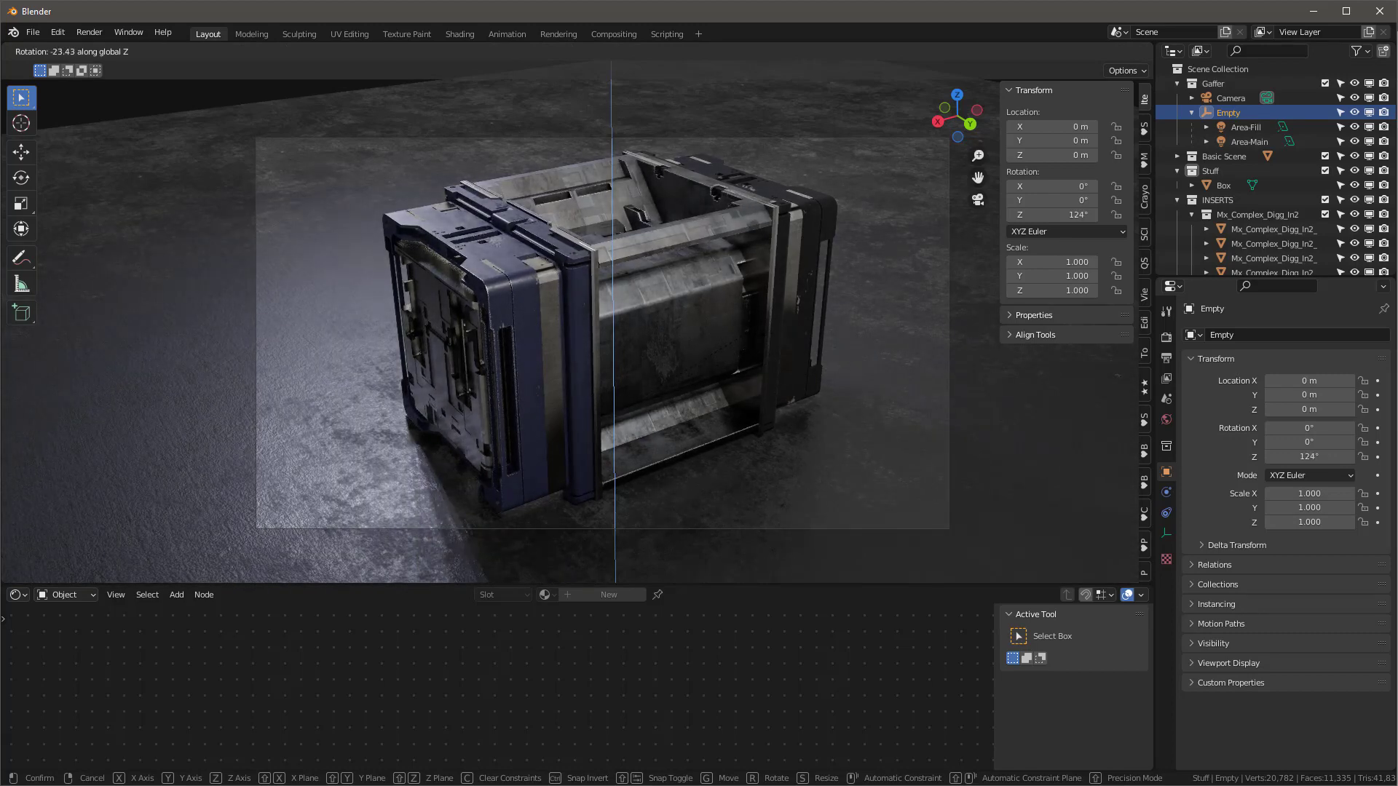
pyautogui.click(692, 318)
# Step: Place the batch-logo decal from the DM-Decals KPACK on the box's recessed front panel
pyautogui.click(692, 319)
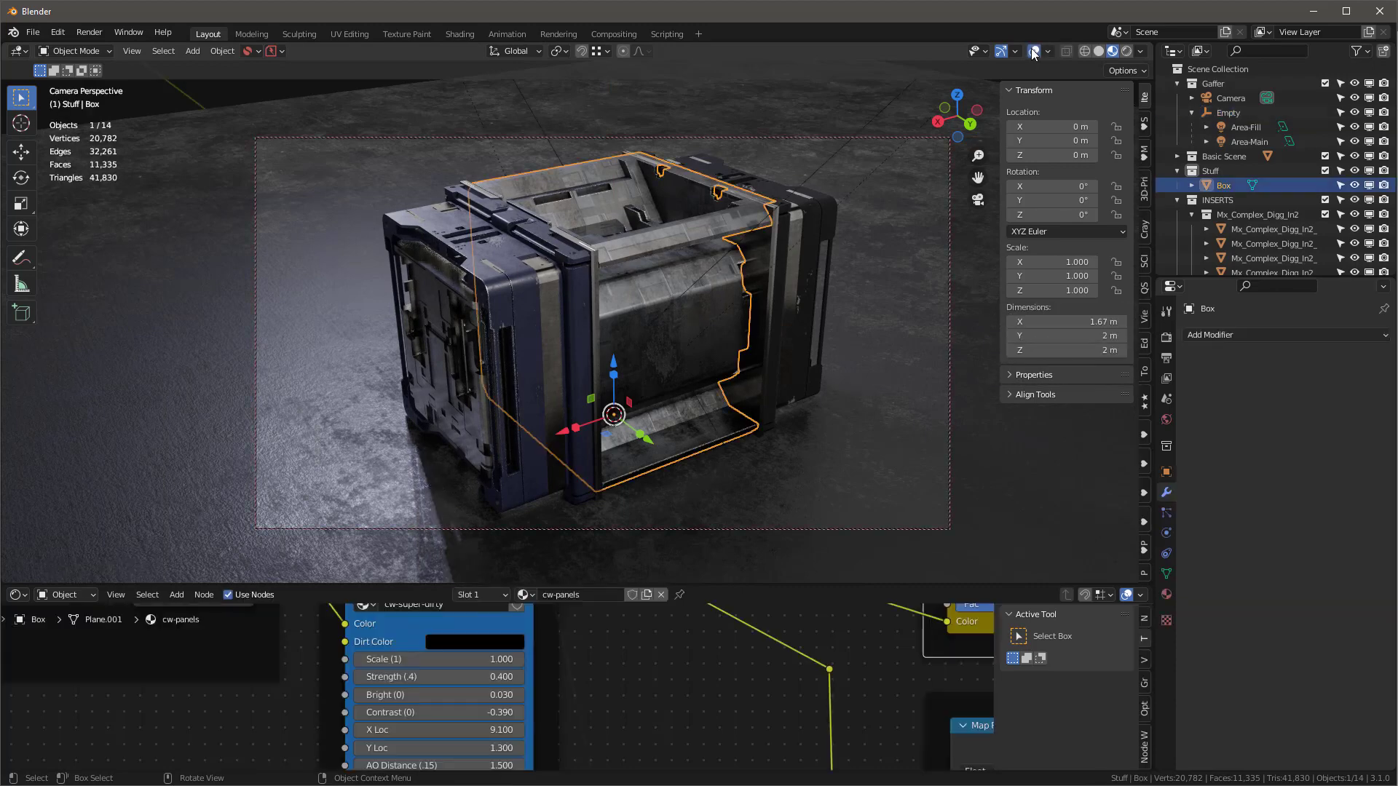
pyautogui.click(1144, 401)
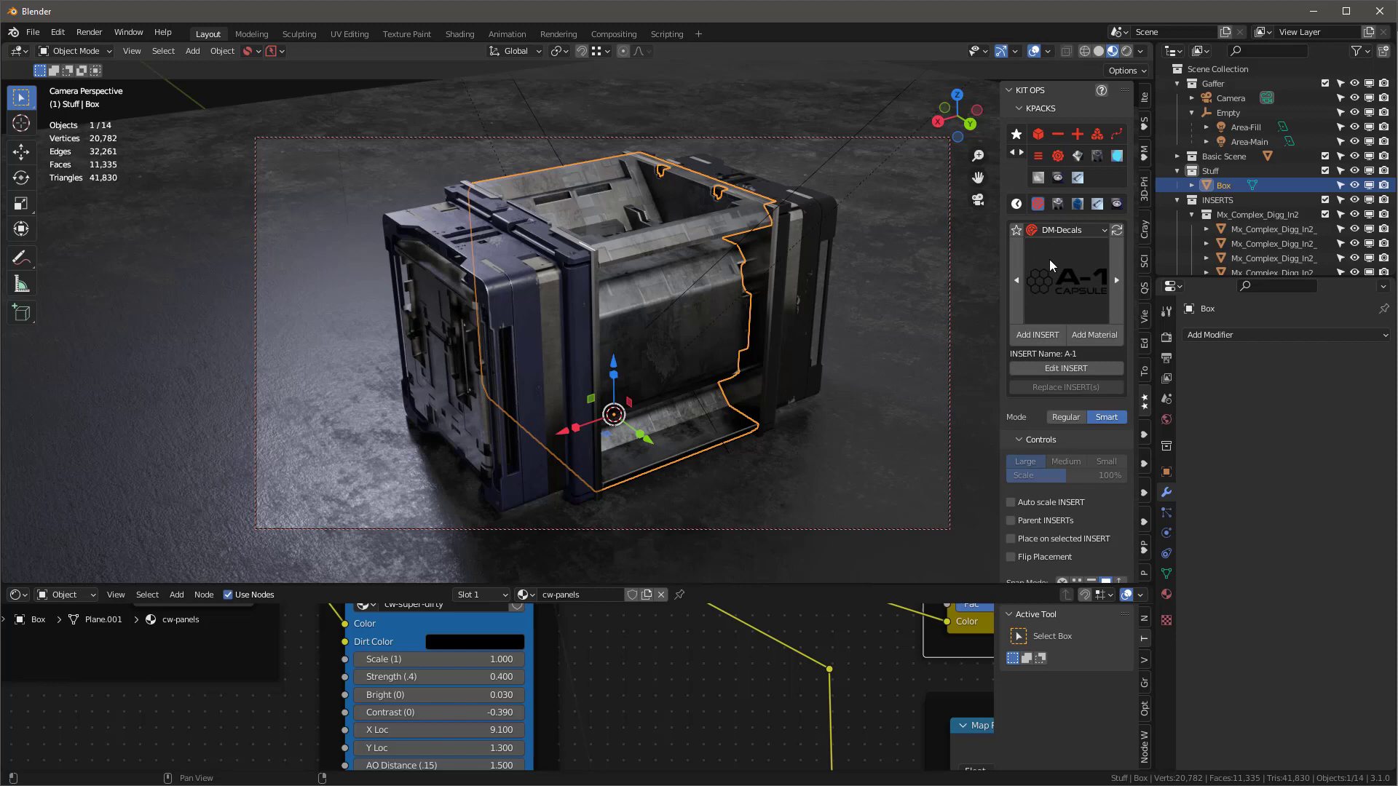
pyautogui.click(1045, 279)
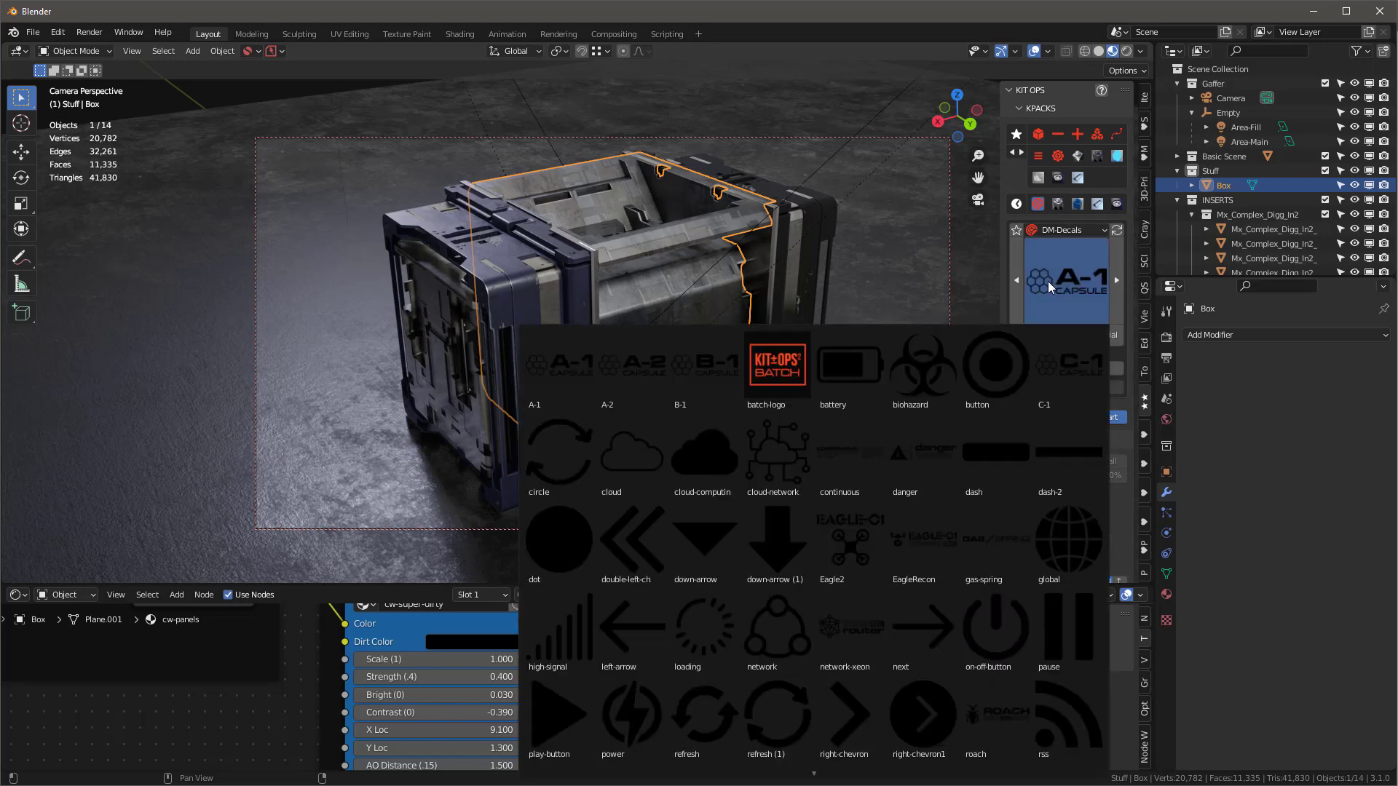
pyautogui.click(1048, 284)
pyautogui.click(1070, 274)
pyautogui.click(801, 364)
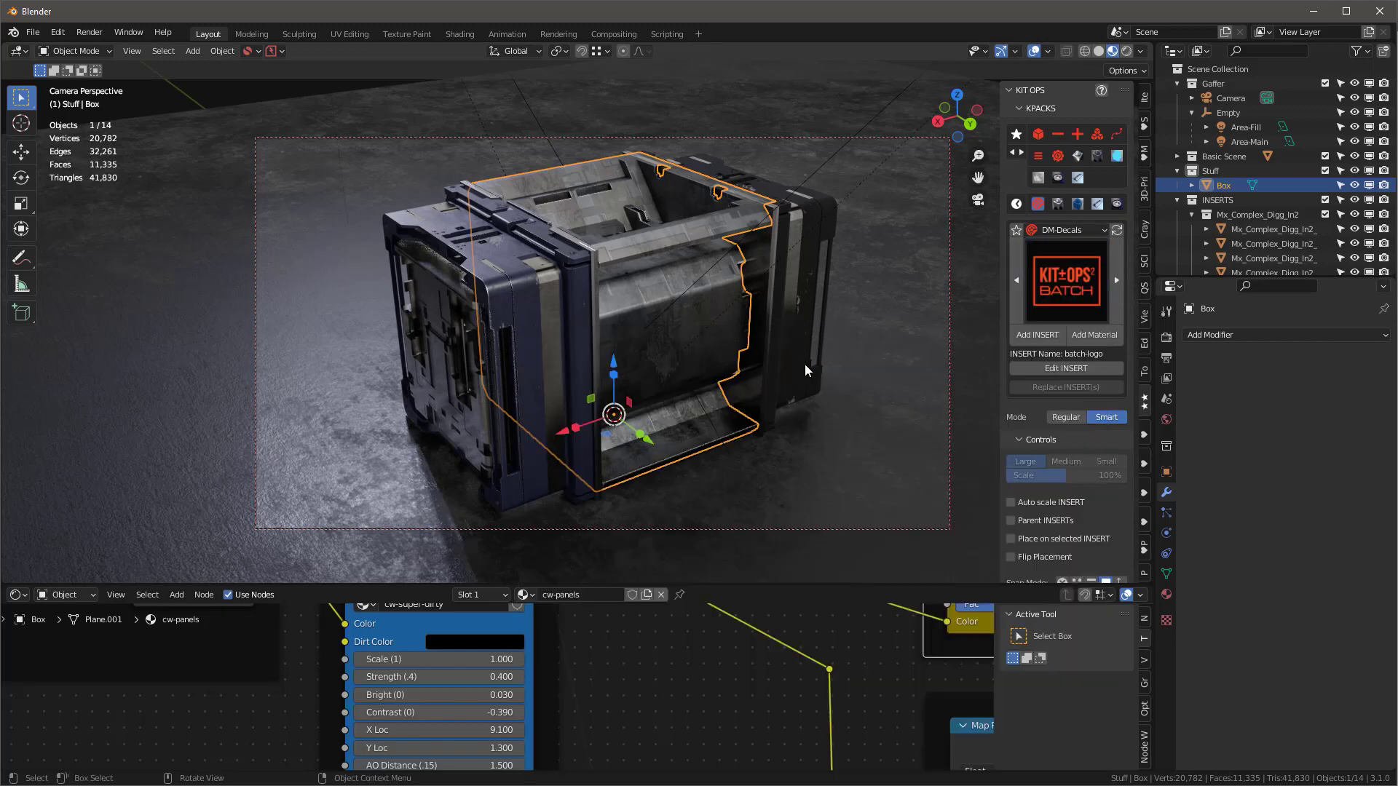
pyautogui.click(1037, 335)
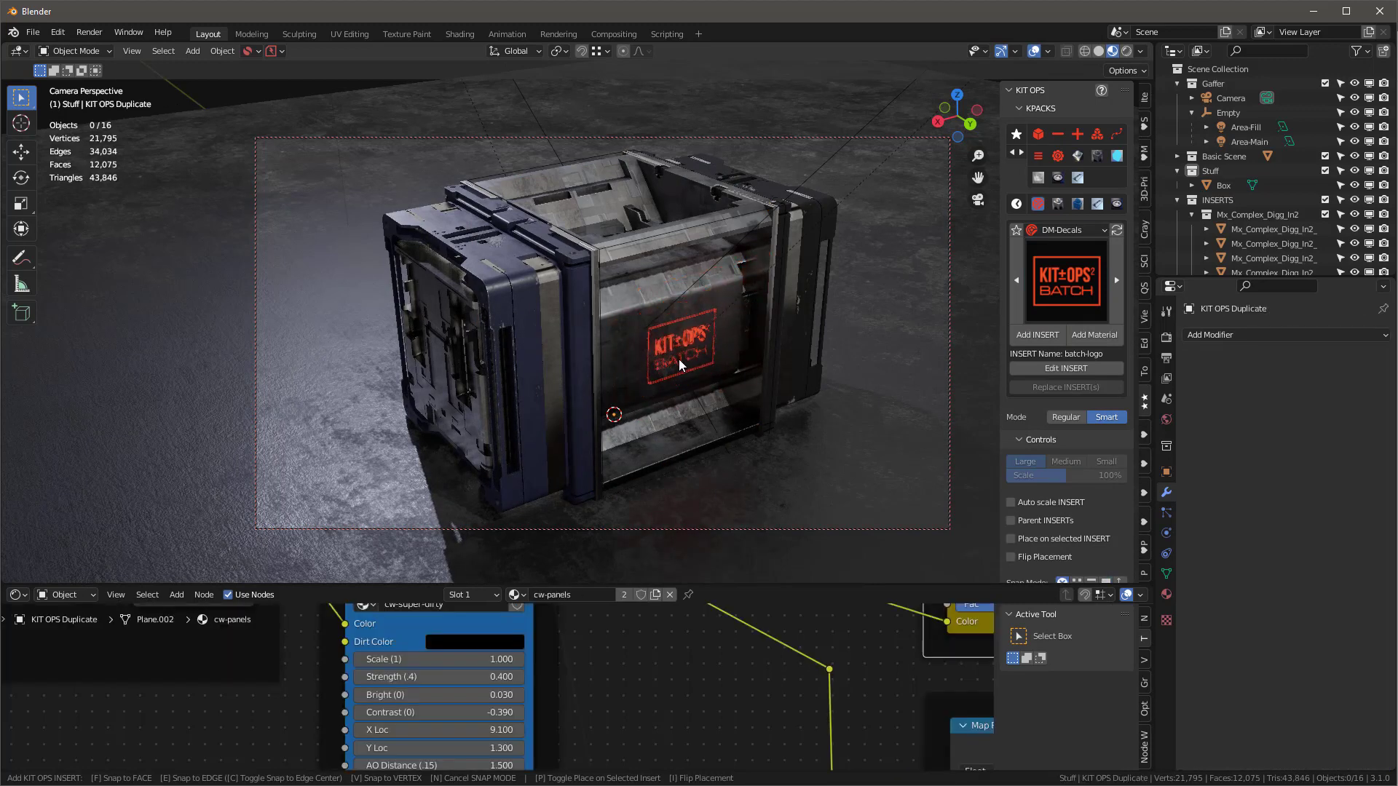
pyautogui.click(674, 359)
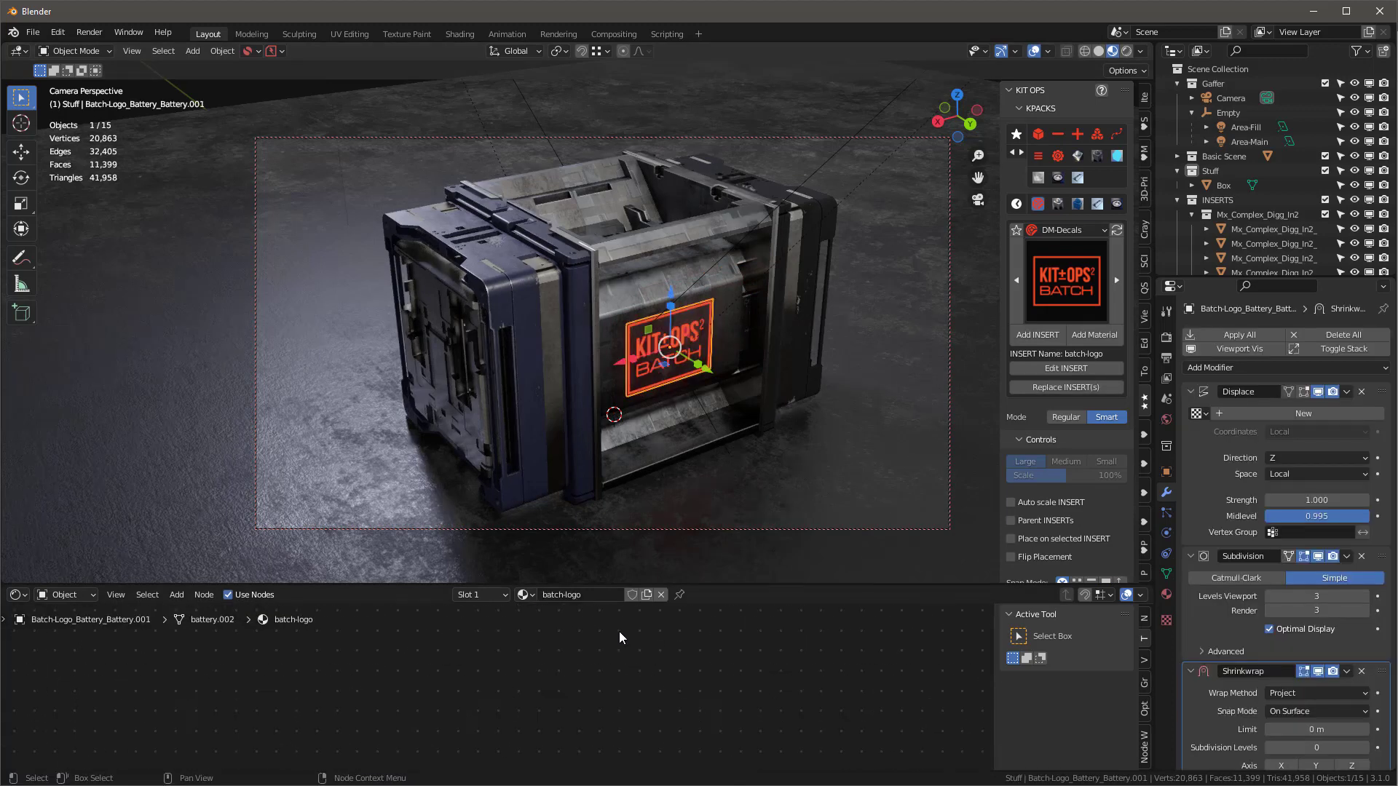
# Step: Connect the Principled BSDF to the mix node's second Shader input in the batch-logo material, replacing Emission
pyautogui.press('Home')
pyautogui.scroll(2, 434, 668)
pyautogui.moveTo(434, 669); pyautogui.dragTo(675, 711, button='middle')
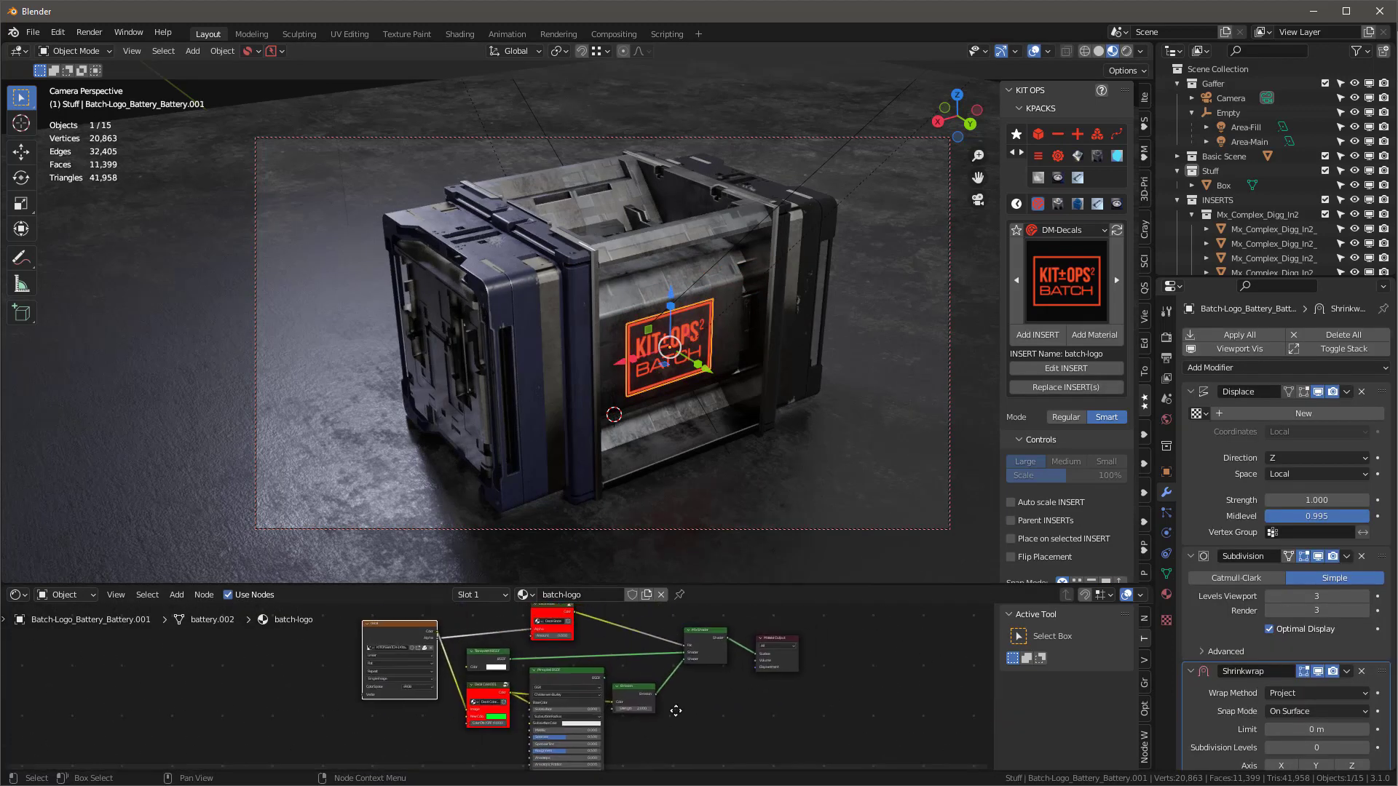
pyautogui.scroll(3, 636, 732)
pyautogui.moveTo(514, 689); pyautogui.dragTo(649, 658)
pyautogui.moveTo(745, 679); pyautogui.dragTo(797, 651, button='middle')
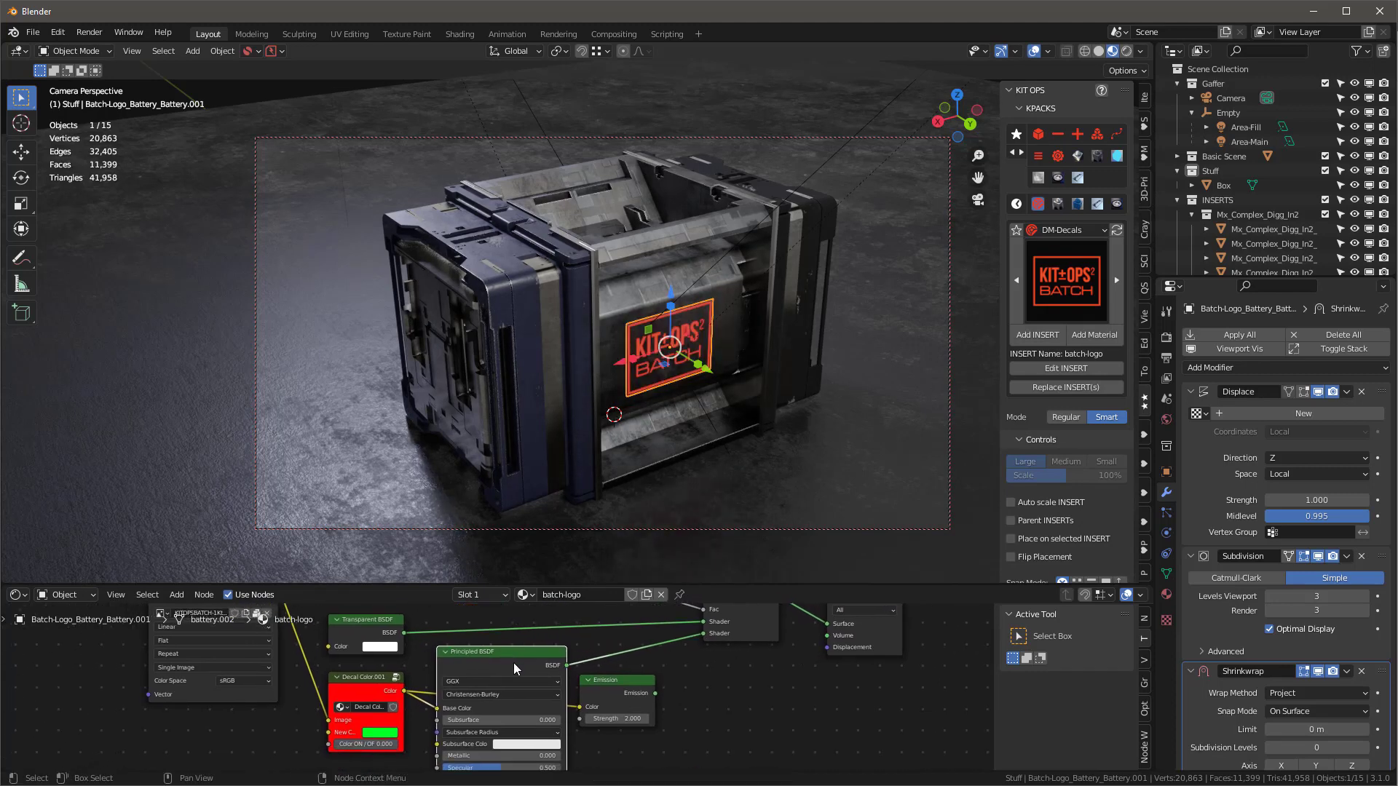
# Step: Set the Decal Color node's Color ON / OFF value to 1 and its new color to white
pyautogui.click(365, 743)
pyautogui.write('1')
pyautogui.press('Return')
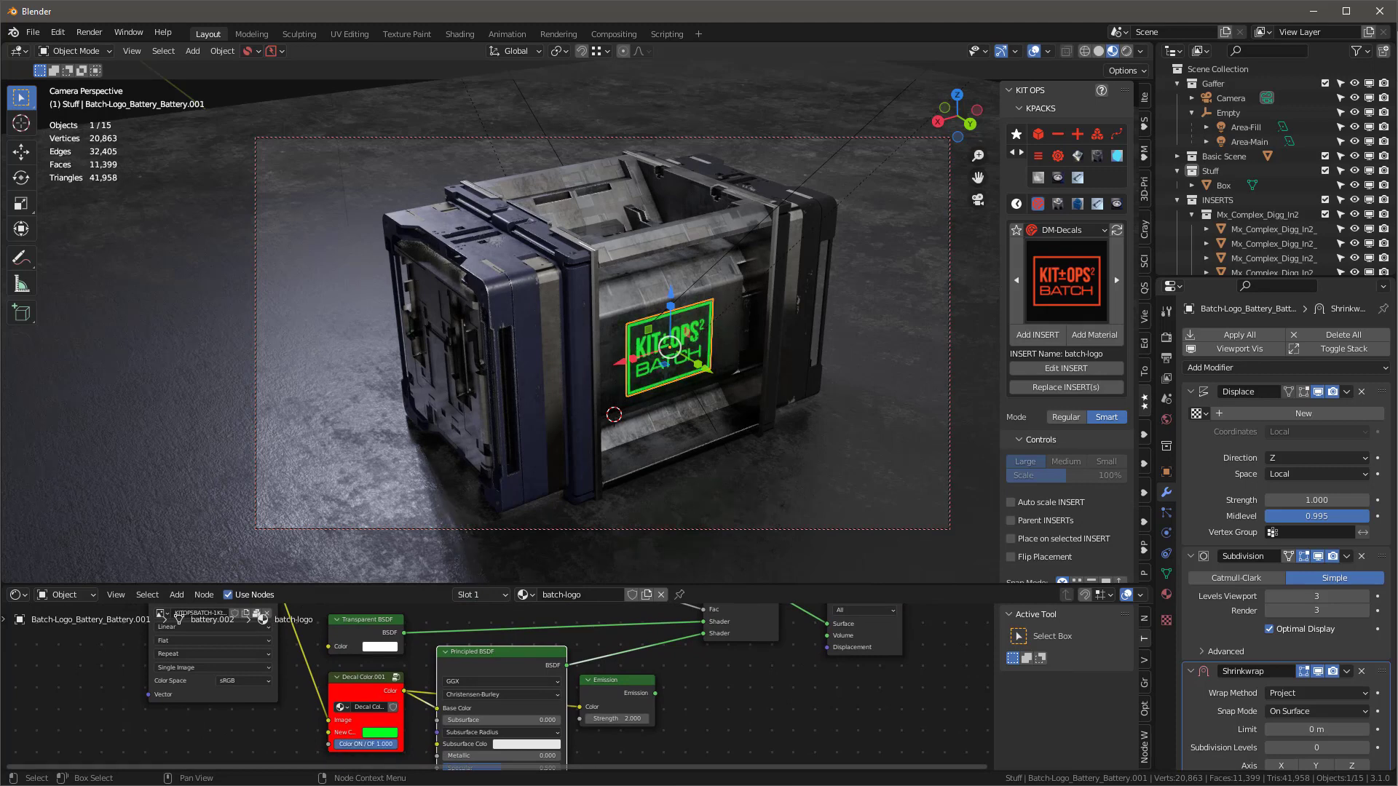
pyautogui.click(383, 732)
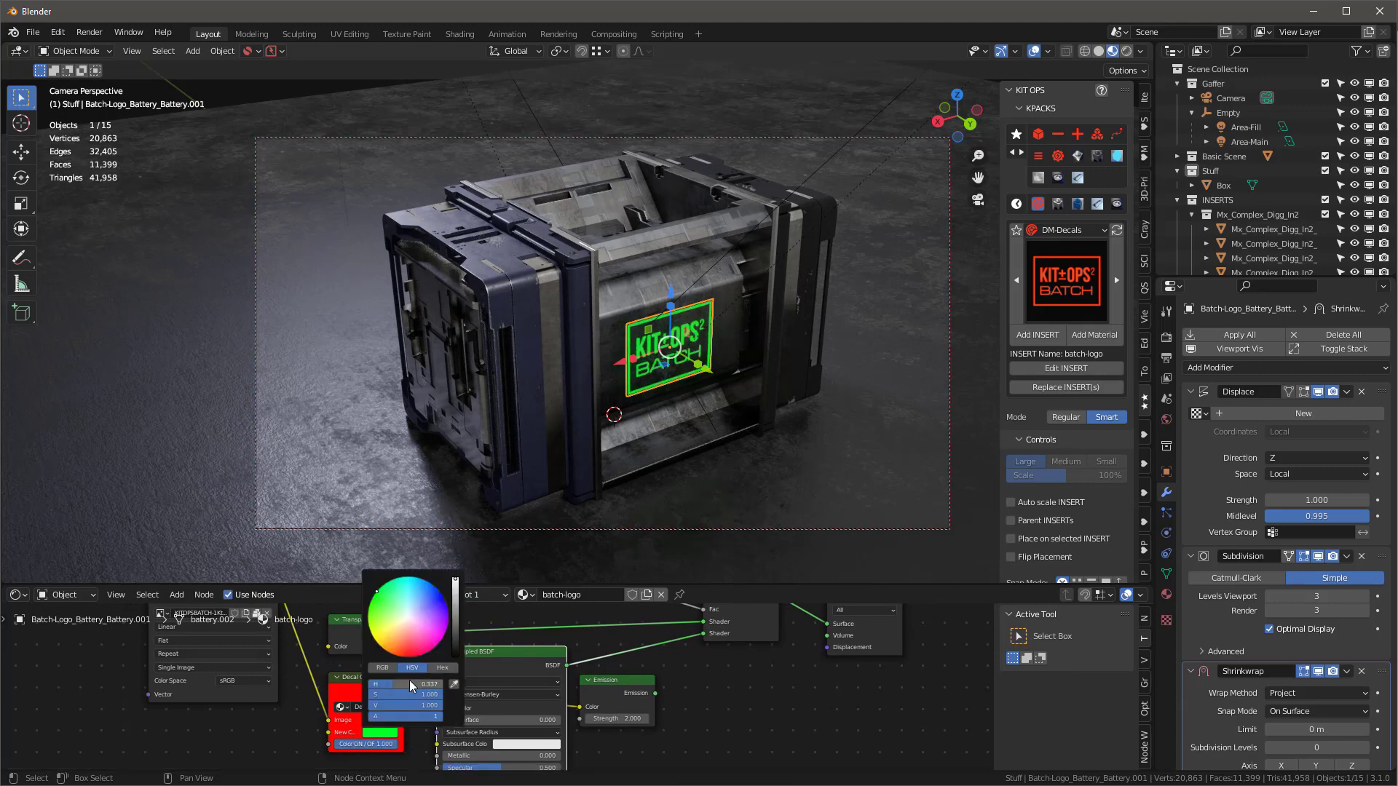
pyautogui.moveTo(412, 695); pyautogui.dragTo(369, 695)
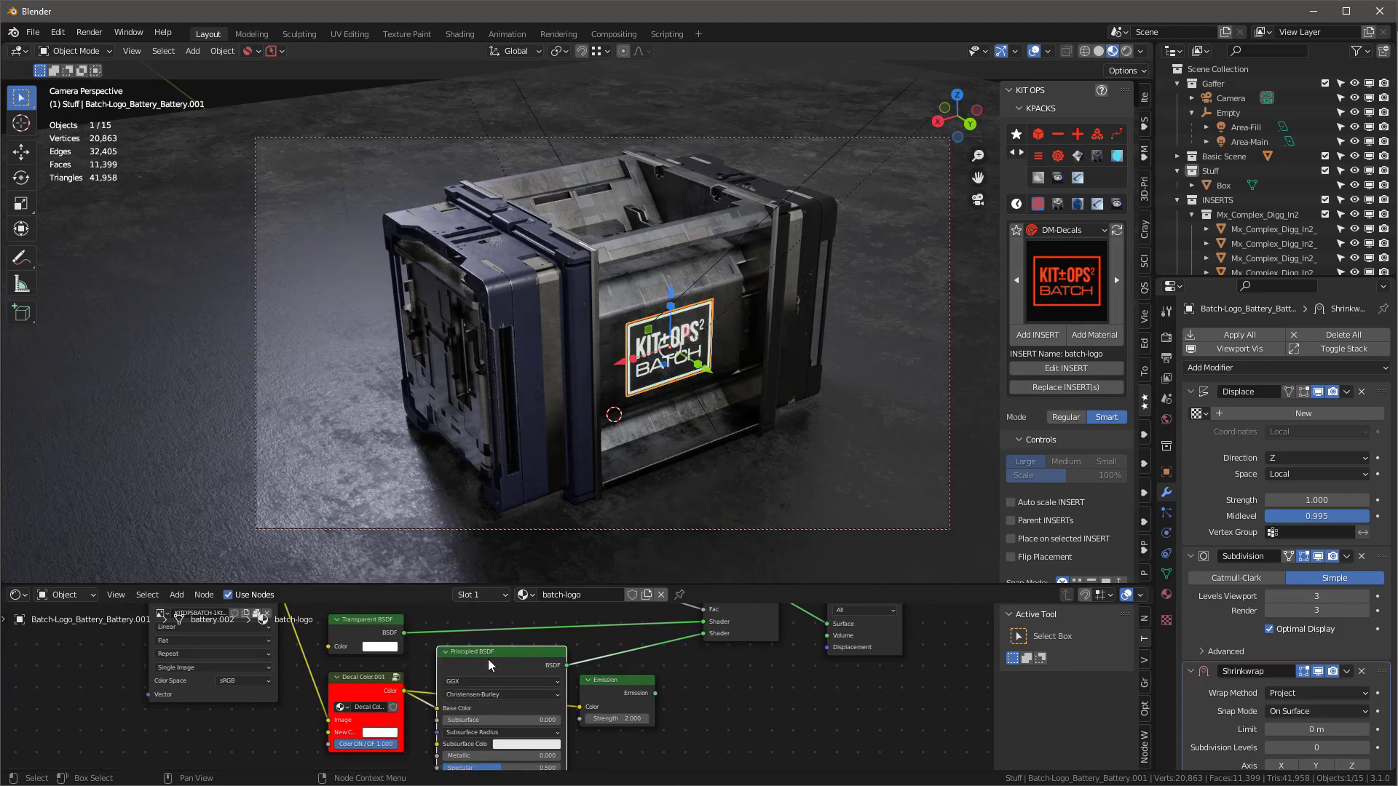
# Step: Set the logo material's Principled BSDF to Metallic 1 and Roughness about 0.041, and hide the viewport overlays
pyautogui.scroll(-3, 501, 696)
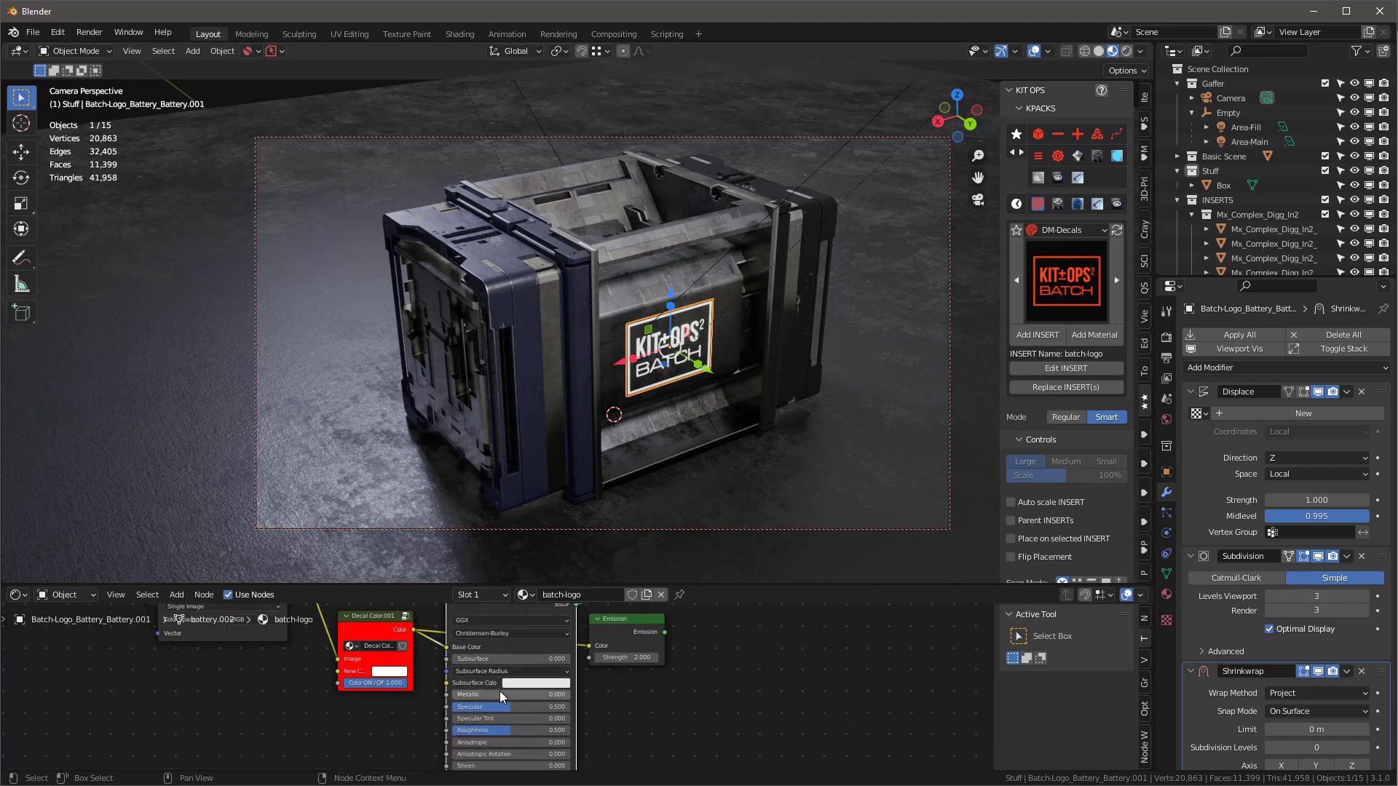
pyautogui.moveTo(484, 695); pyautogui.dragTo(567, 695)
pyautogui.moveTo(485, 730); pyautogui.dragTo(453, 730)
pyautogui.hotkey('shift', 'alt', 'z')
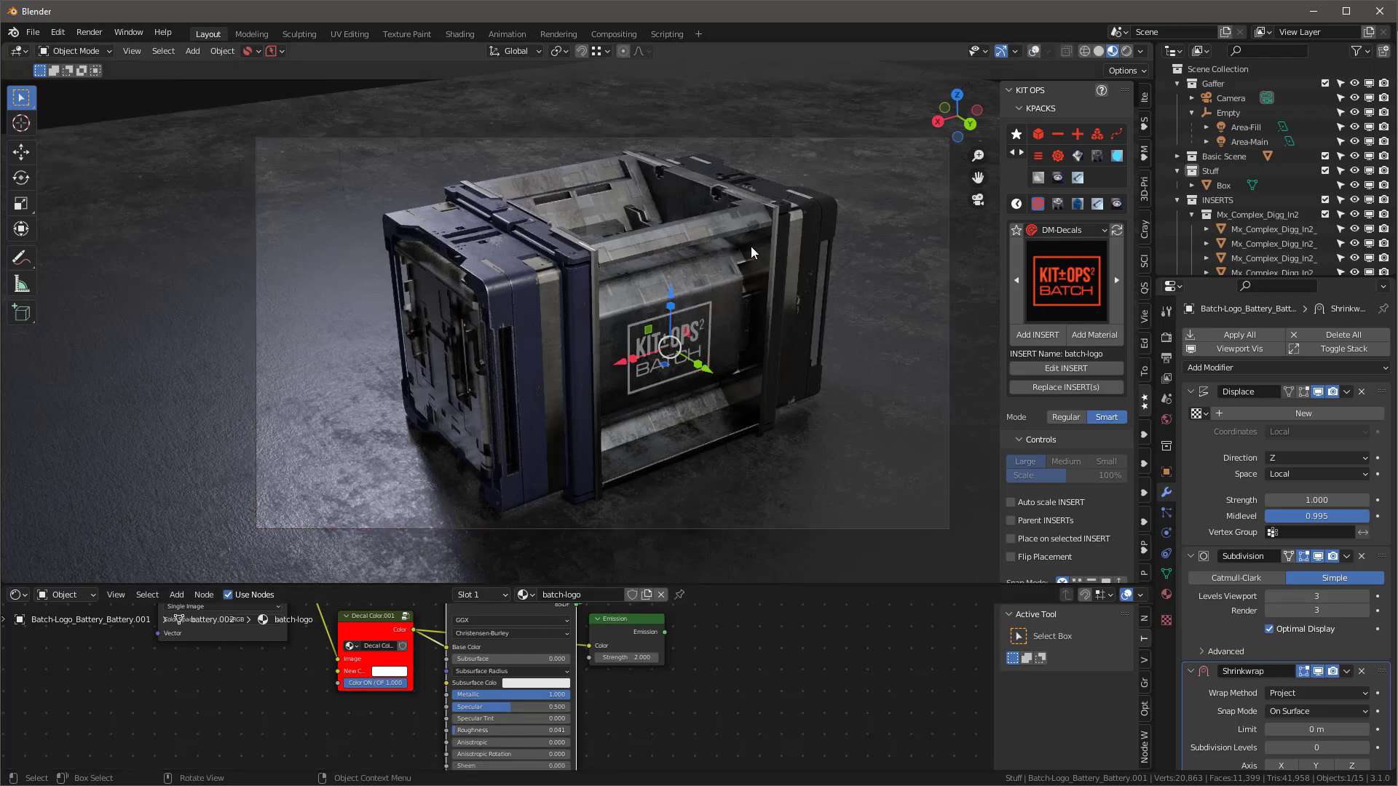
pyautogui.moveTo(750, 246); pyautogui.dragTo(645, 303, button='middle')
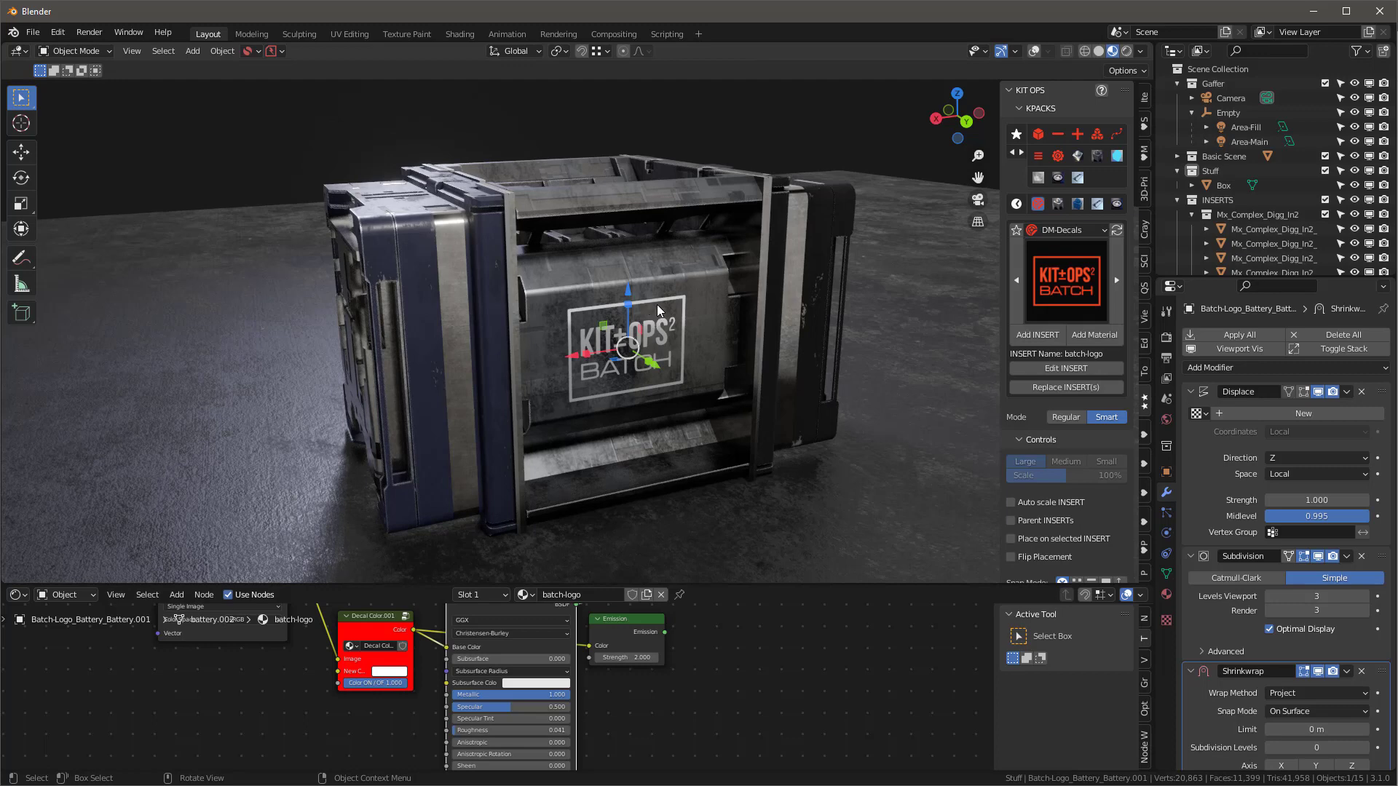
# Step: Wear down the batch-logo decal by setting its Decal Erode node's Amount to about 0.642
pyautogui.press('Home')
pyautogui.press('KP_Decimal')
pyautogui.click(570, 643)
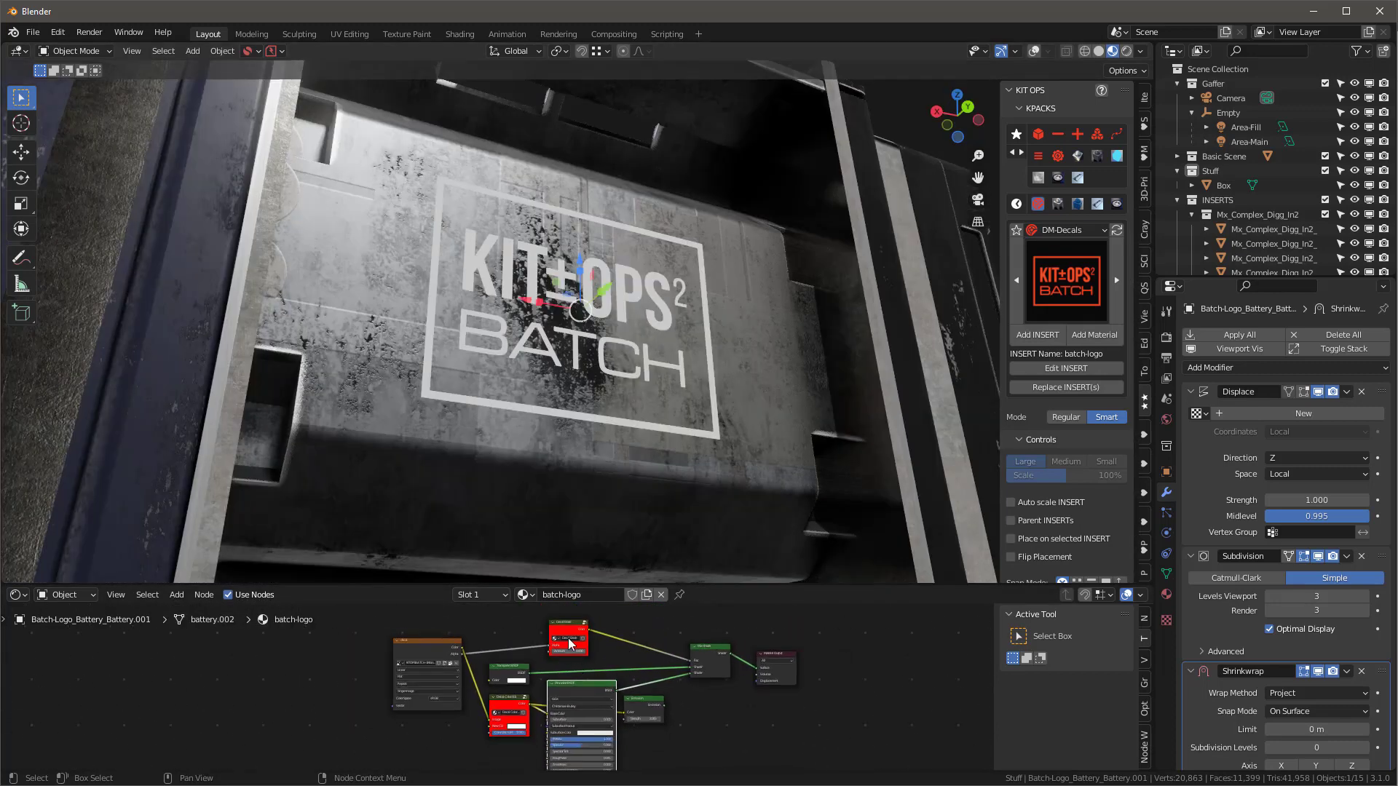
pyautogui.scroll(5, 570, 643)
pyautogui.moveTo(553, 698); pyautogui.dragTo(610, 697)
pyautogui.moveTo(575, 350); pyautogui.dragTo(542, 362, button='middle')
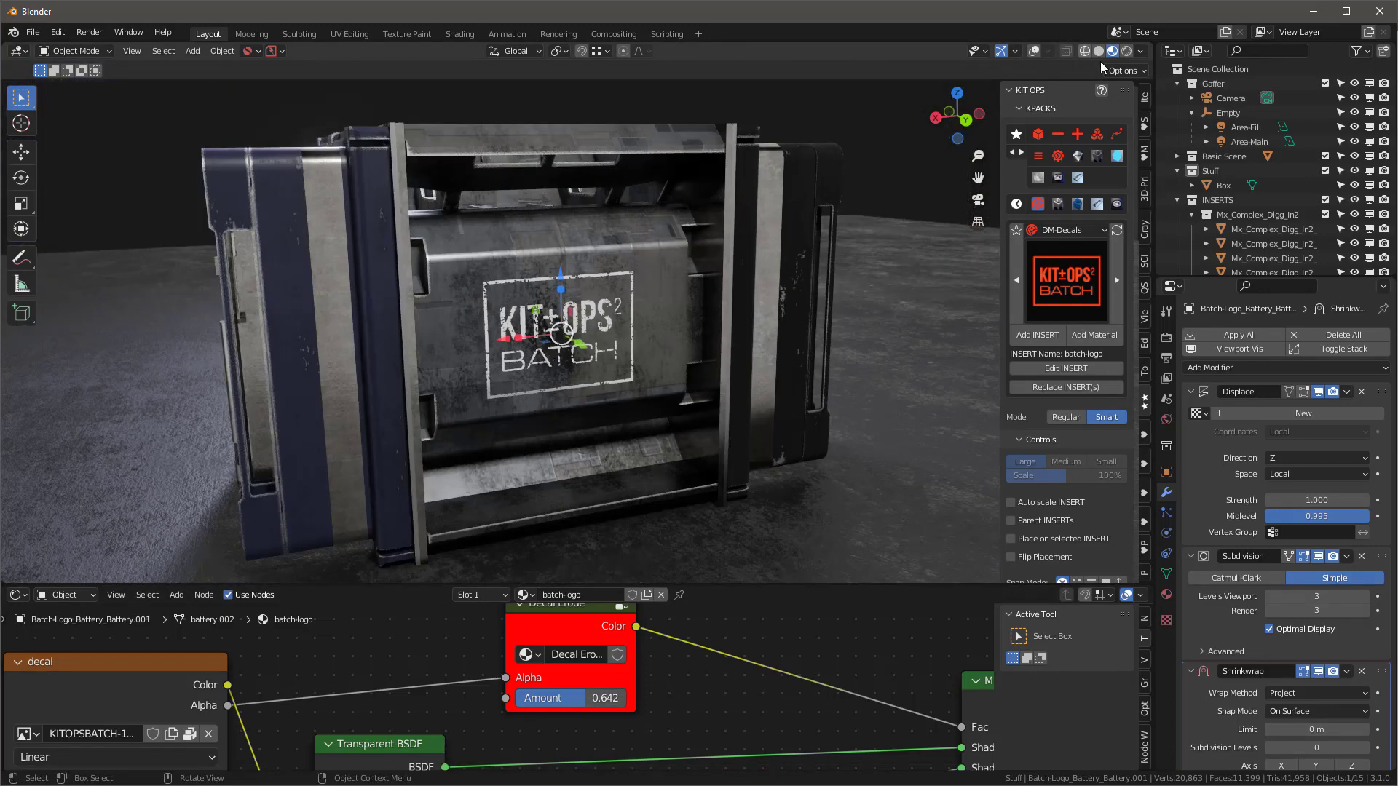
# Step: Switch the viewport to Rendered shading and render the crate as a still image from the scene camera
pyautogui.click(1125, 52)
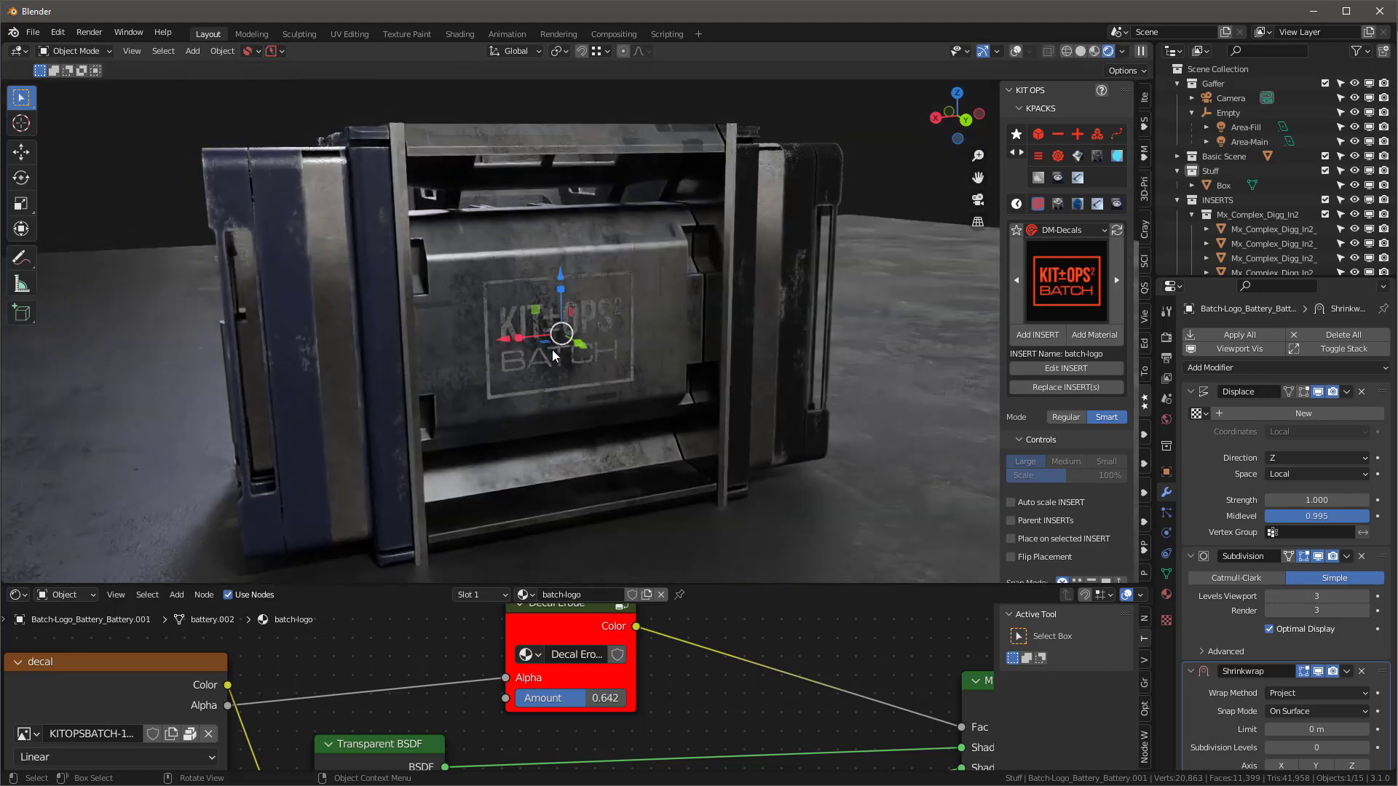
pyautogui.press('KP_0')
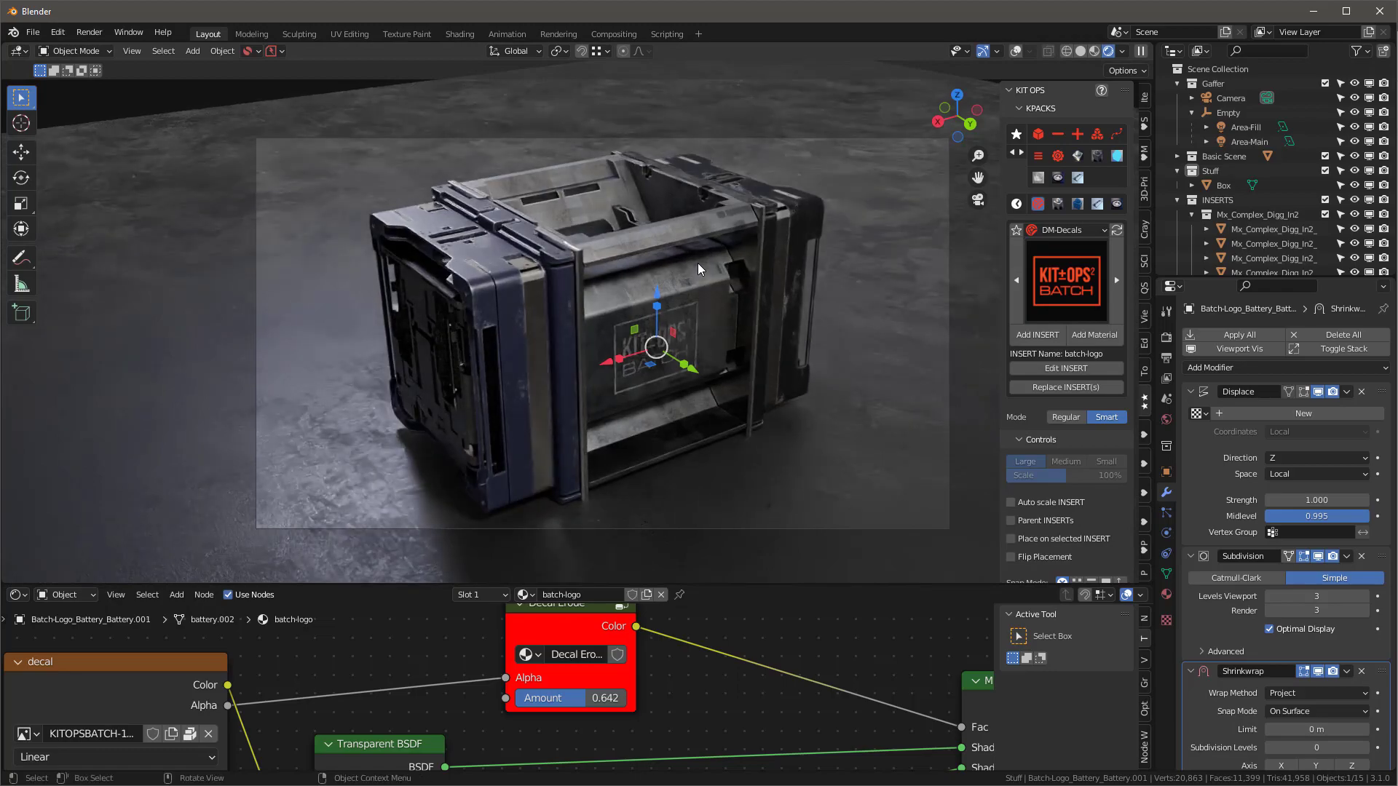
pyautogui.press('F12')
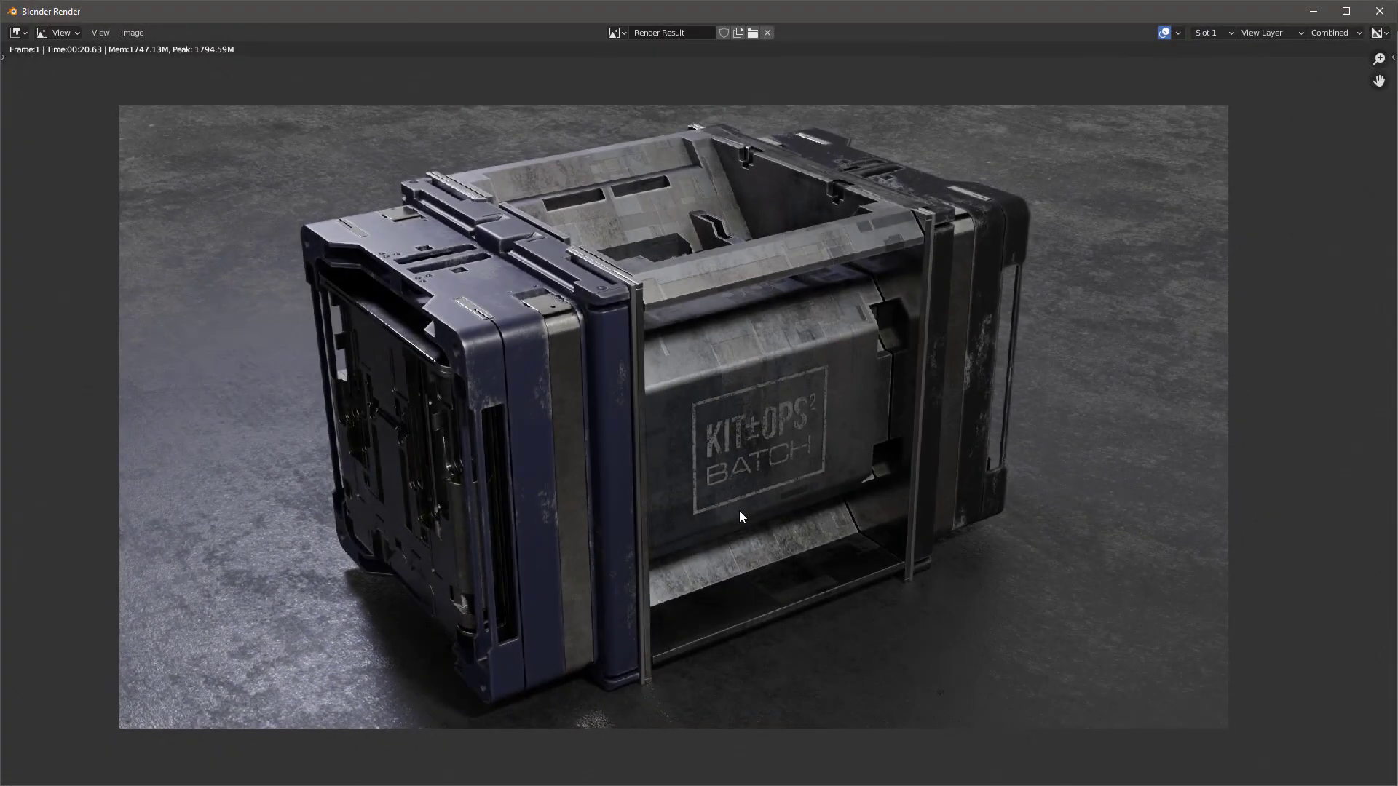
pyautogui.scroll(4, 739, 513)
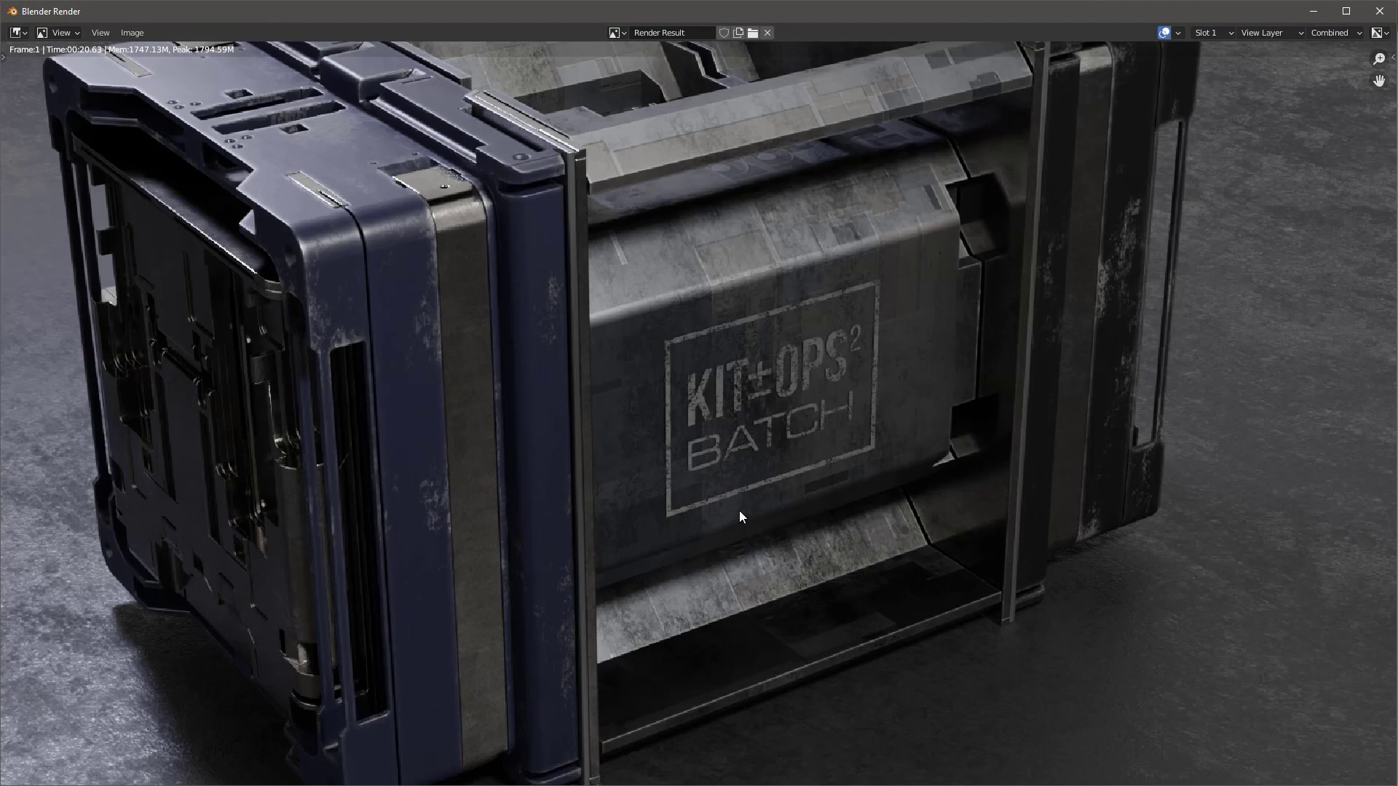
pyautogui.scroll(-1, 740, 512)
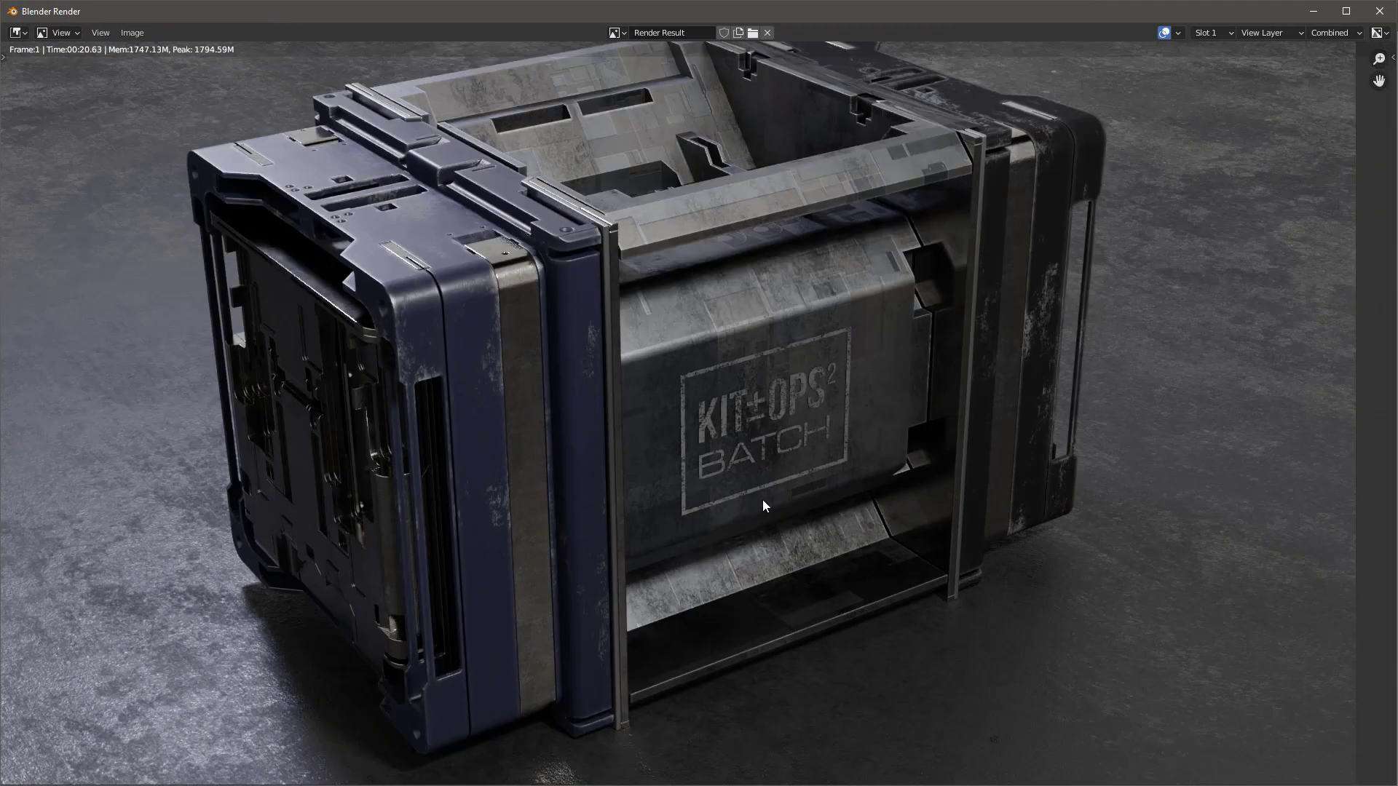